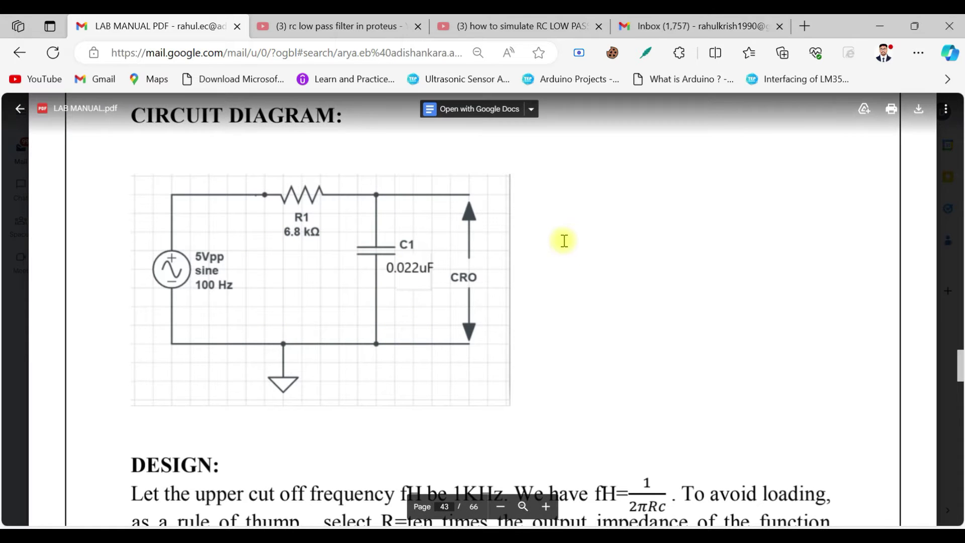
# - After reviewing the RC circuit page (6.8 kΩ, 0.022 µF, 100 Hz), minimize the browser to show the desktop
pyautogui.click(886, 37)
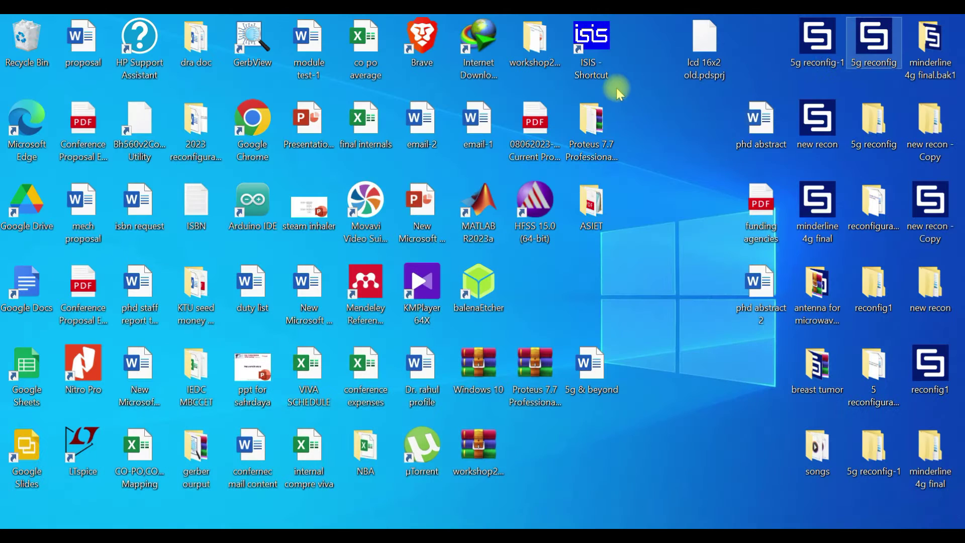
# - Launch ISIS Professional from its desktop shortcut to get an empty UNTITLED schematic
pyautogui.doubleClick(591, 64)
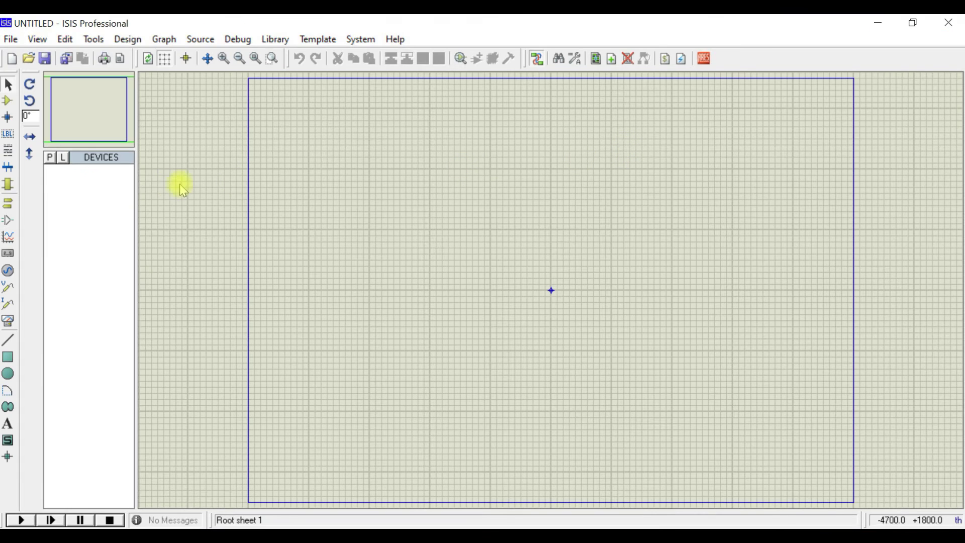
# - Search the parts library for 'resistor 6.8k' and add MINRES6K8 to the device list
pyautogui.click(10, 105)
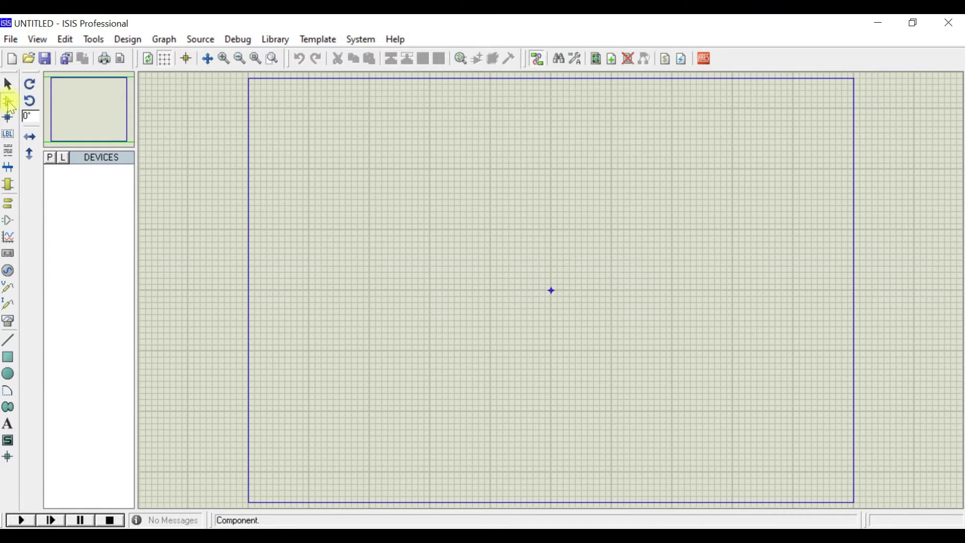
pyautogui.click(49, 157)
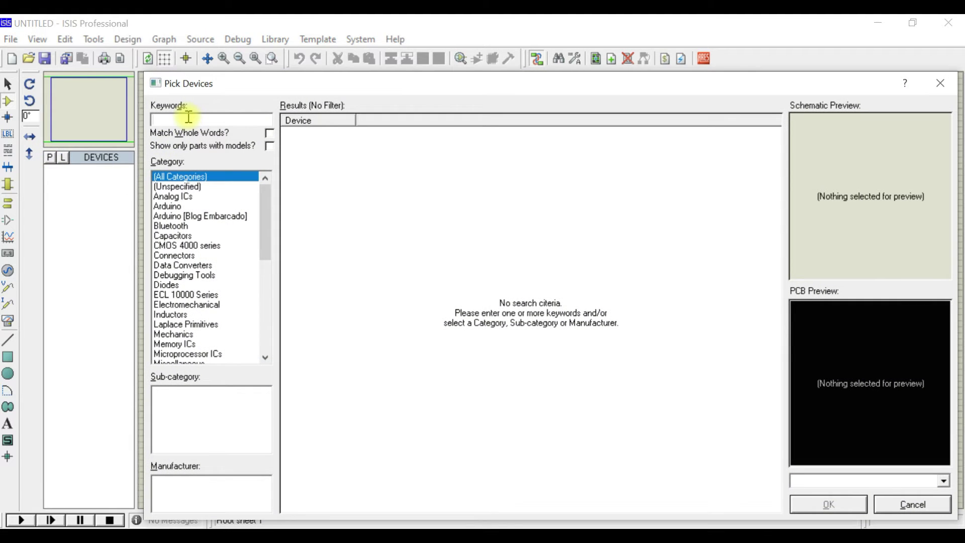
pyautogui.write('resi')
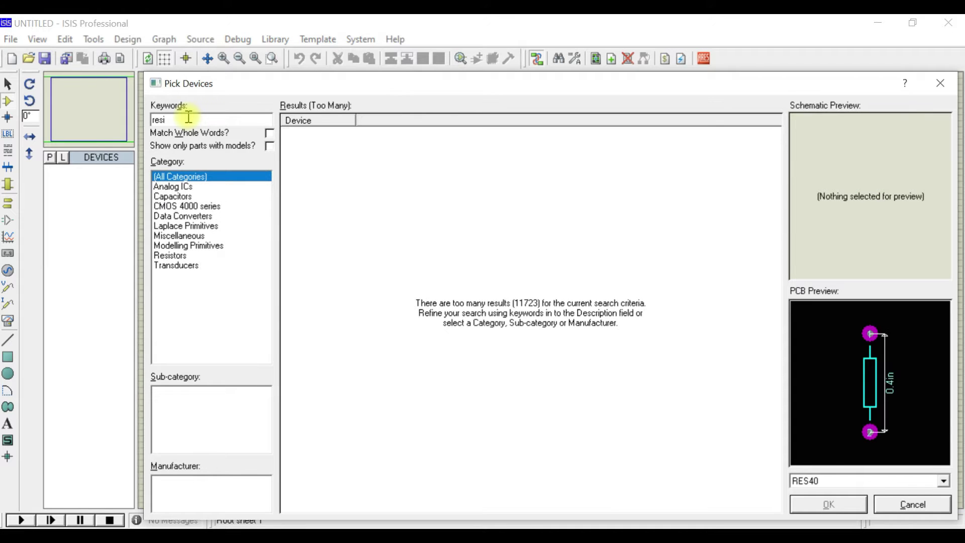
pyautogui.write('s')
pyautogui.write('to')
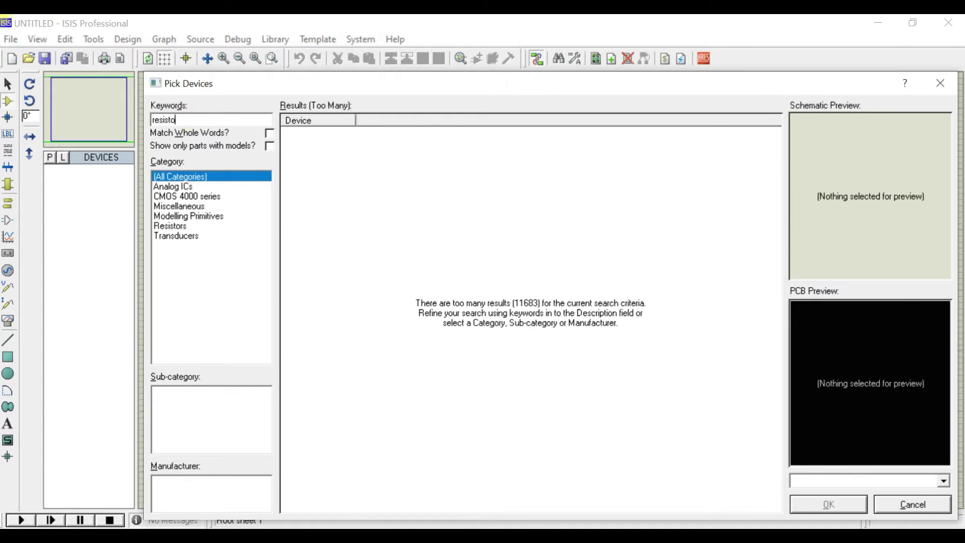
pyautogui.write('r 6')
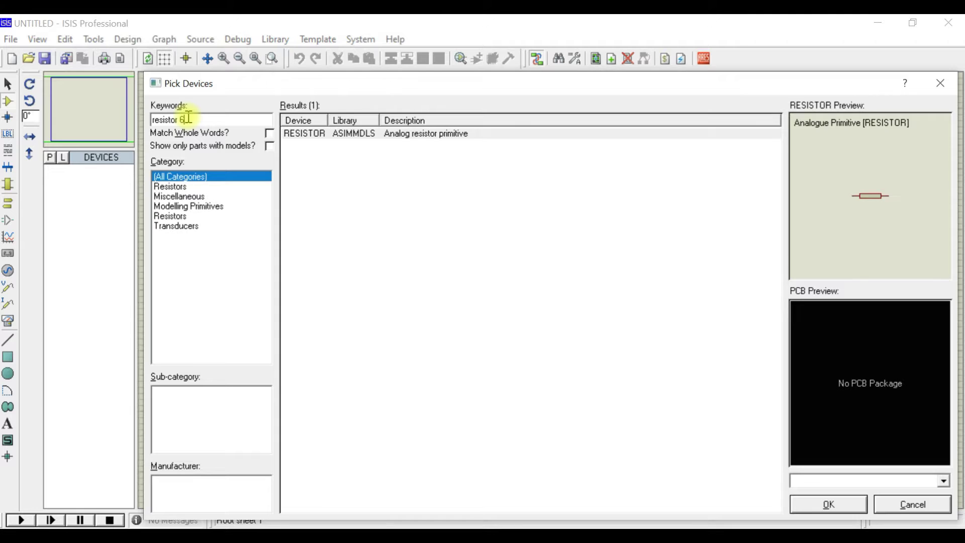
pyautogui.write('.8k')
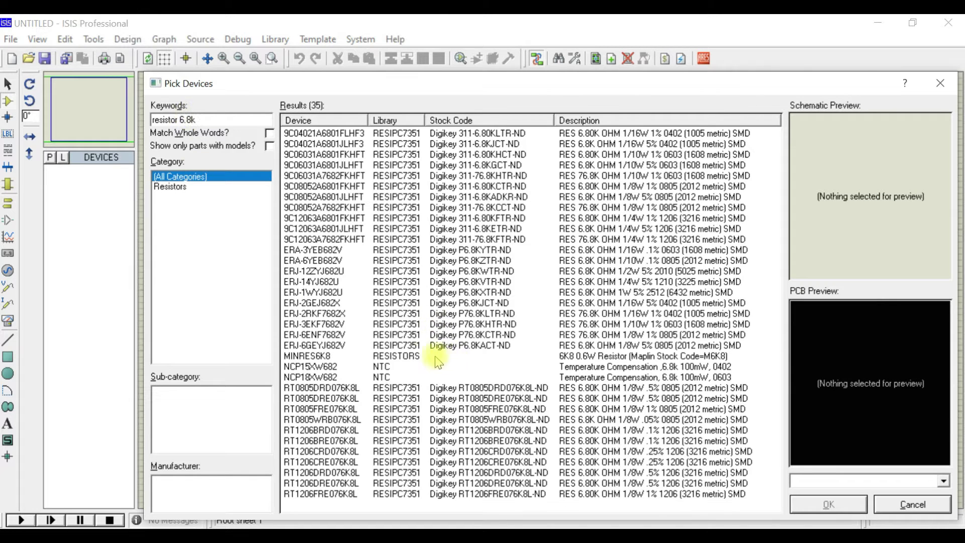
pyautogui.click(410, 356)
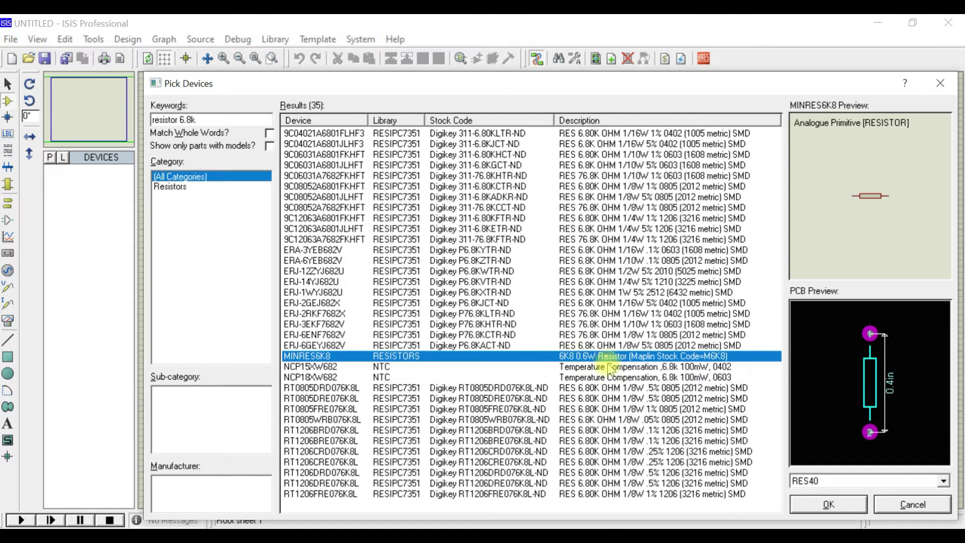
pyautogui.doubleClick(344, 358)
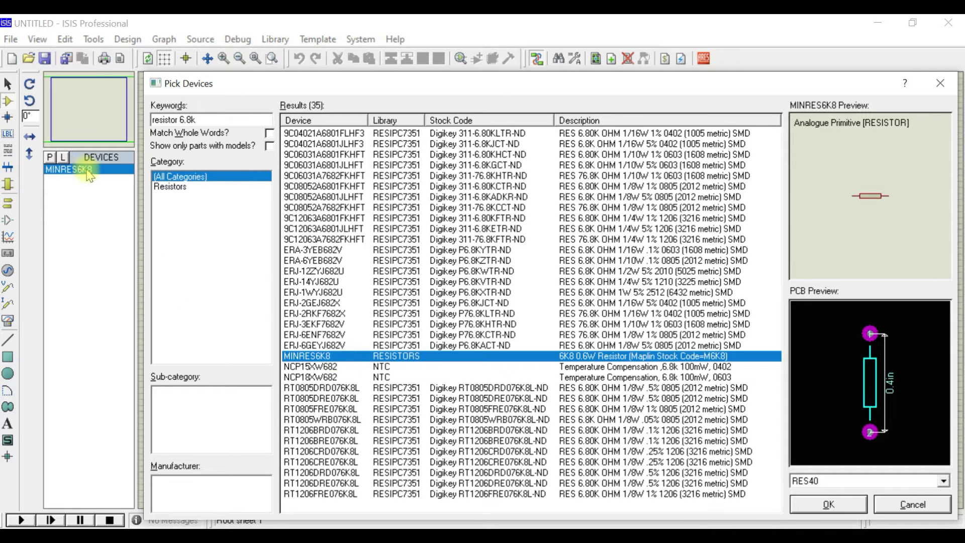
pyautogui.moveTo(221, 119); pyautogui.dragTo(130, 125)
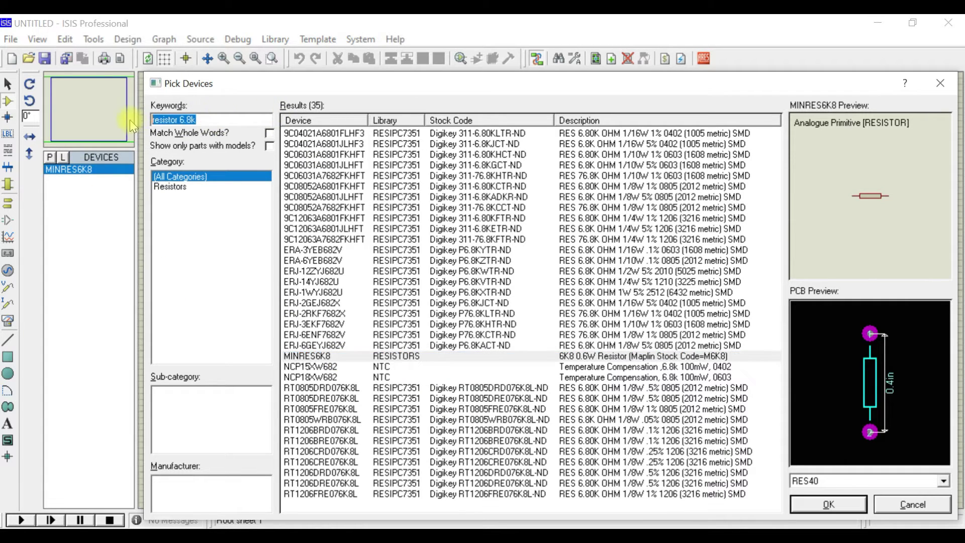
# - Search 'capacitor 0.022u', choose the C1608X7R1H223K 22000 pF part and confirm with OK
pyautogui.write('ca')
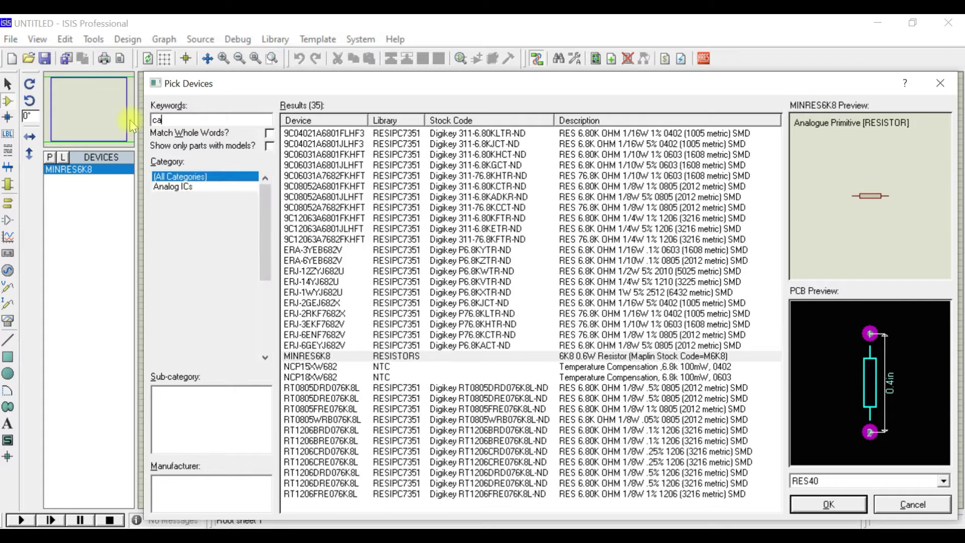
pyautogui.write('paci')
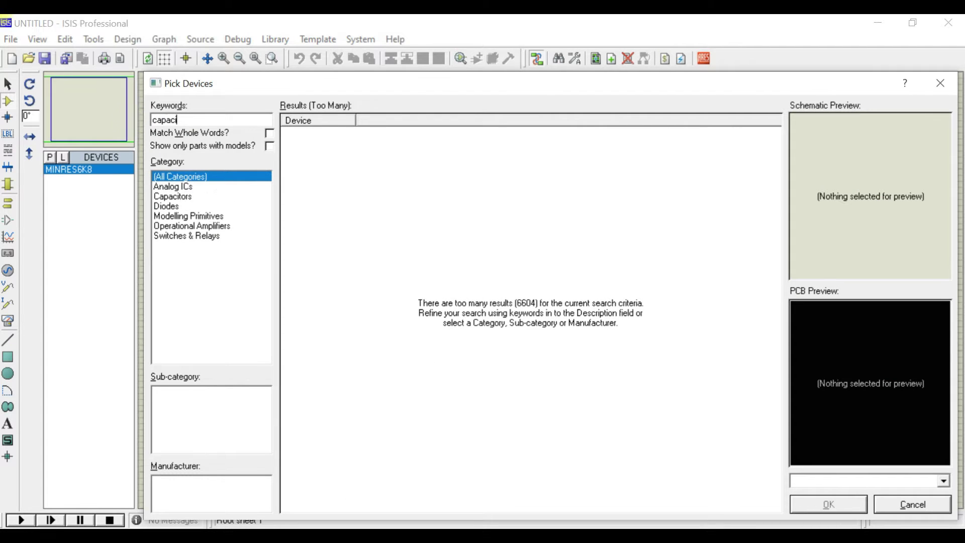
pyautogui.write('tor')
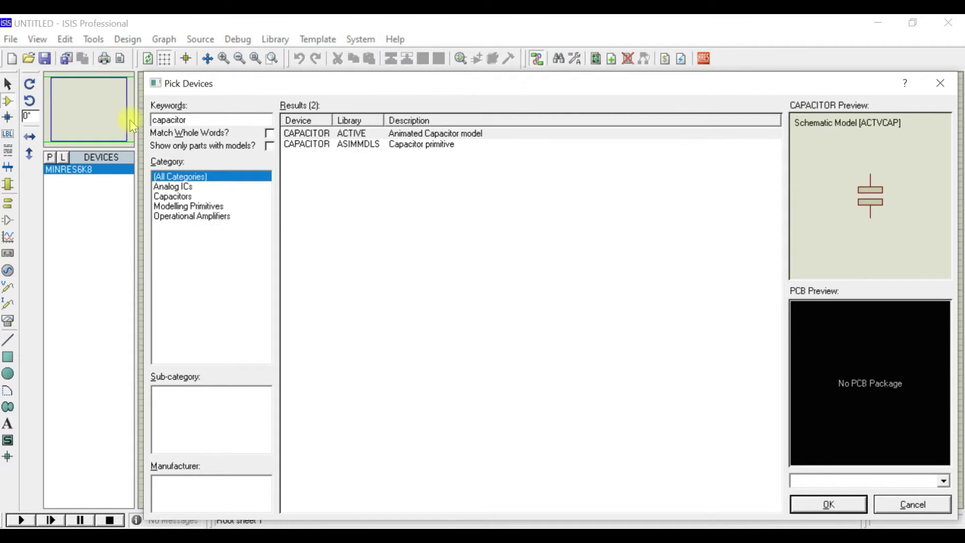
pyautogui.write(' 0.0')
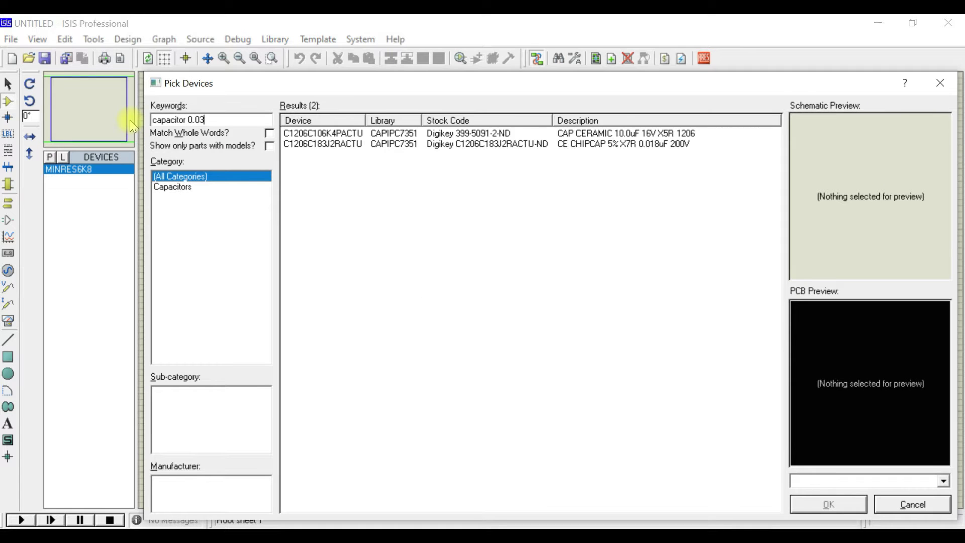
pyautogui.write('22u')
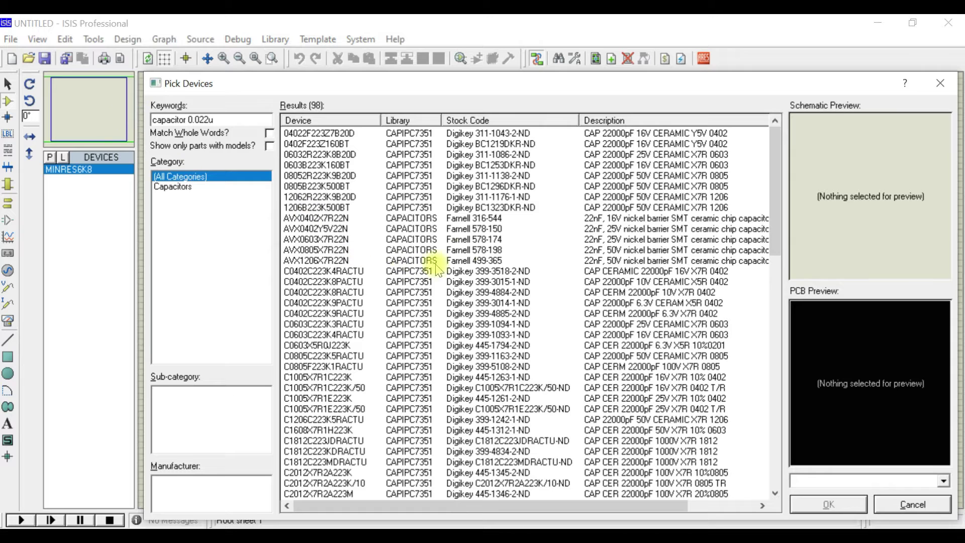
pyautogui.click(495, 209)
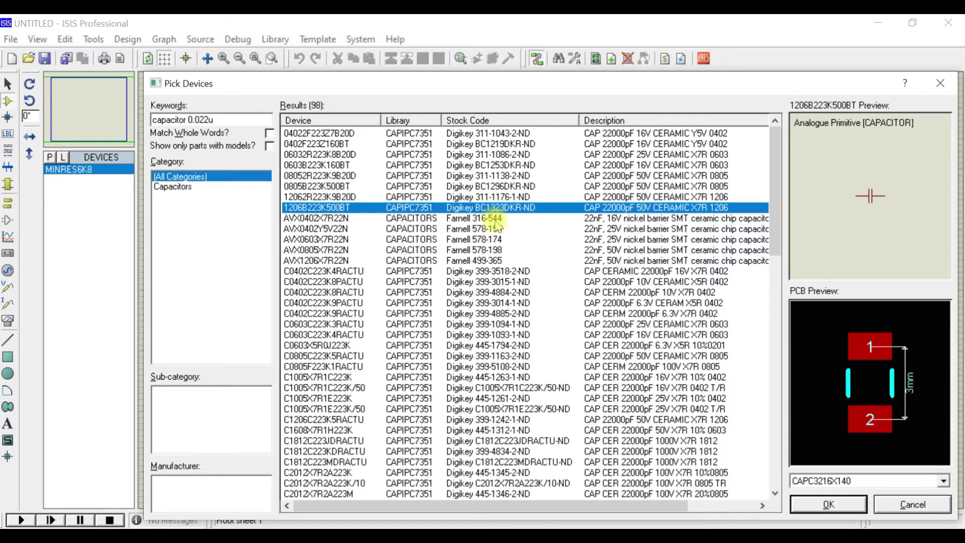
pyautogui.click(496, 219)
pyautogui.click(520, 271)
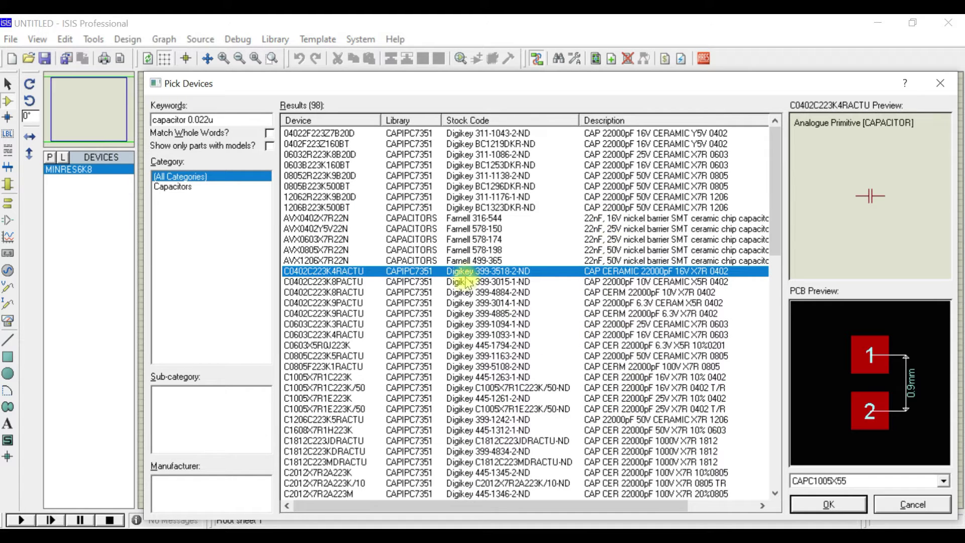
pyautogui.scroll(-1, 540, 380)
pyautogui.scroll(-1, 578, 390)
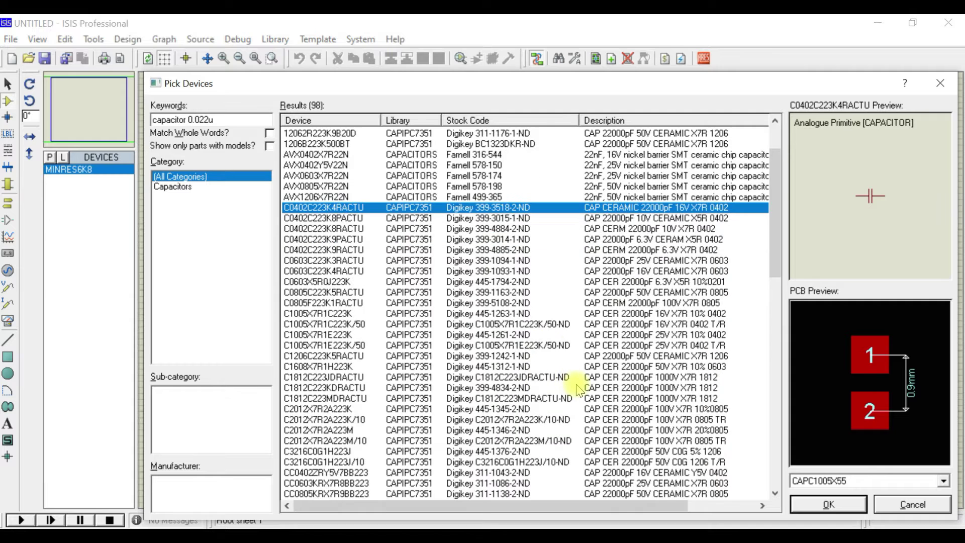
pyautogui.click(619, 388)
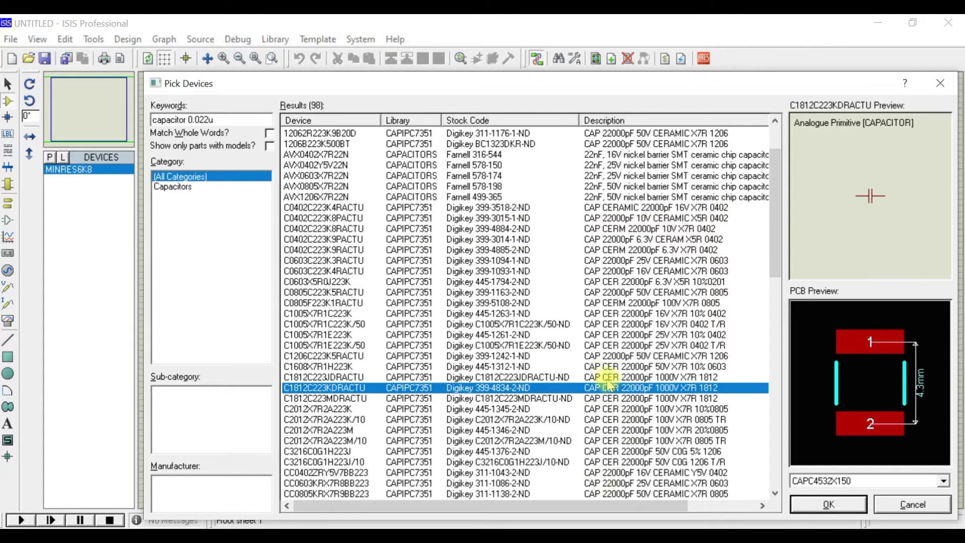
pyautogui.click(608, 366)
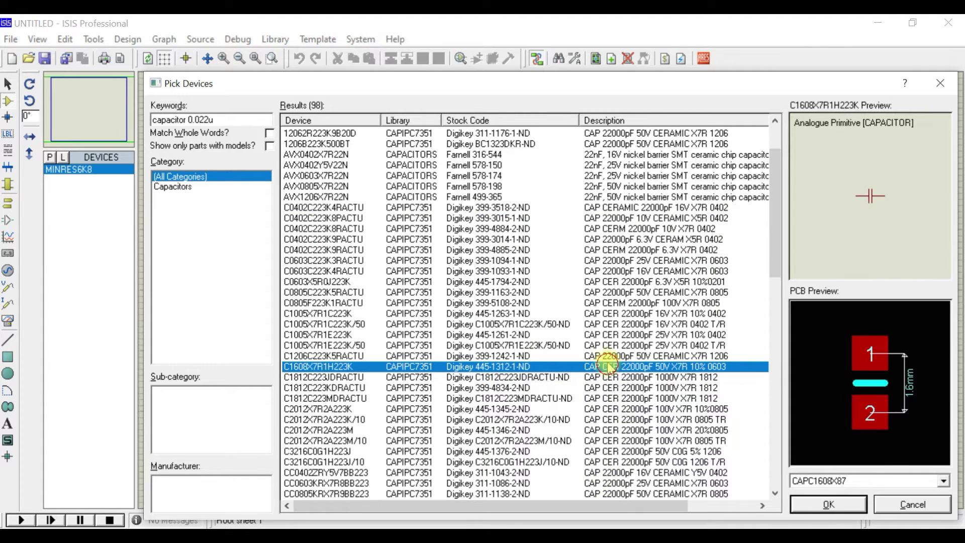
pyautogui.click(827, 503)
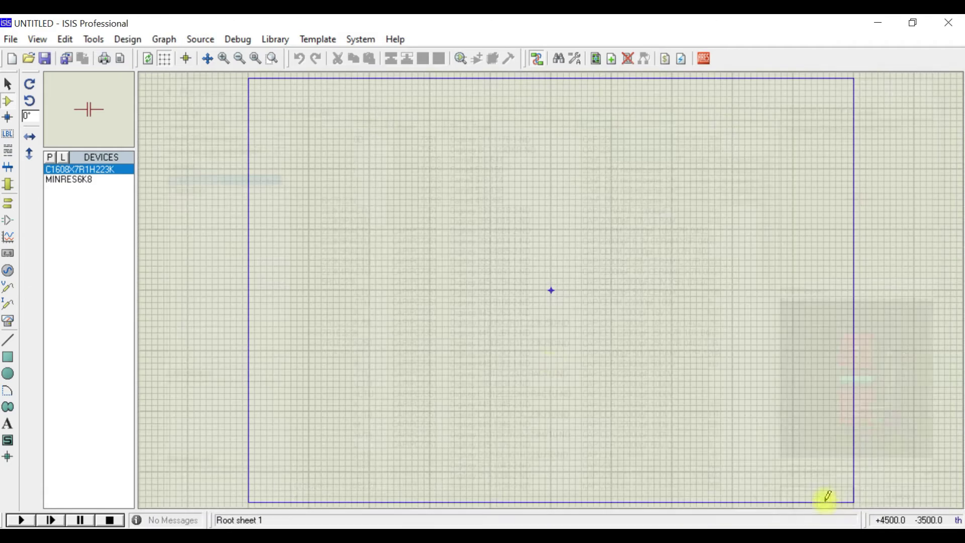
# - Place the MINRES6K8 6k8 resistor R1 on the sheet
pyautogui.click(83, 180)
pyautogui.click(400, 208)
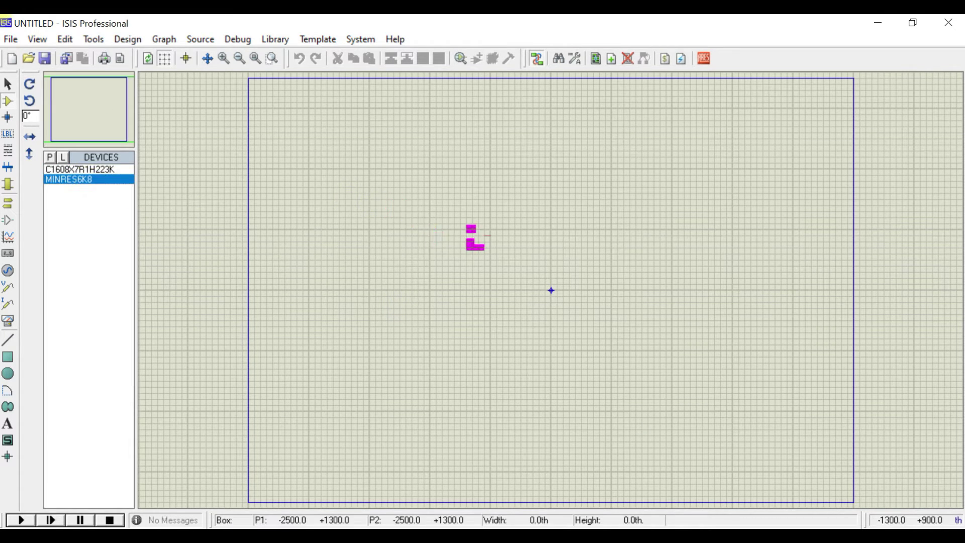
pyautogui.click(475, 231)
pyautogui.scroll(-2, 496, 237)
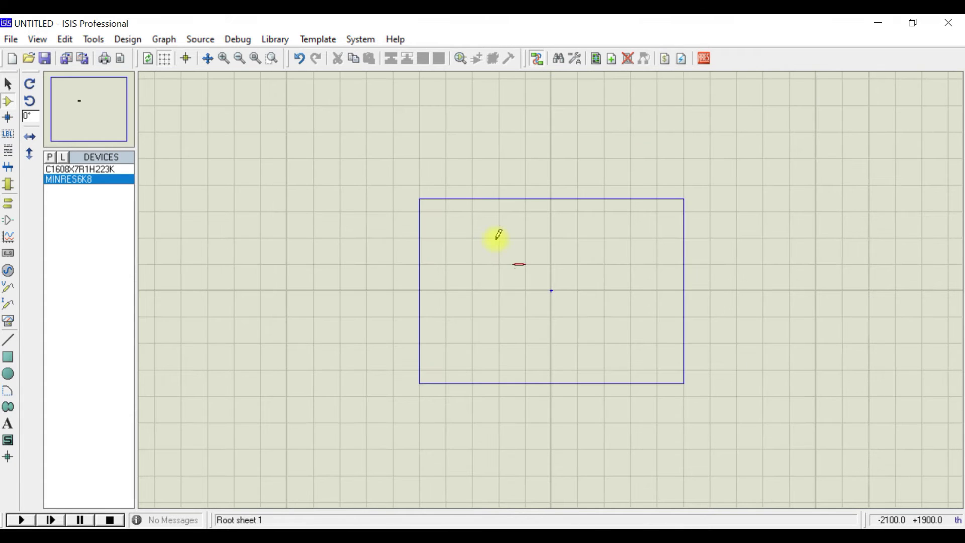
pyautogui.scroll(4, 521, 263)
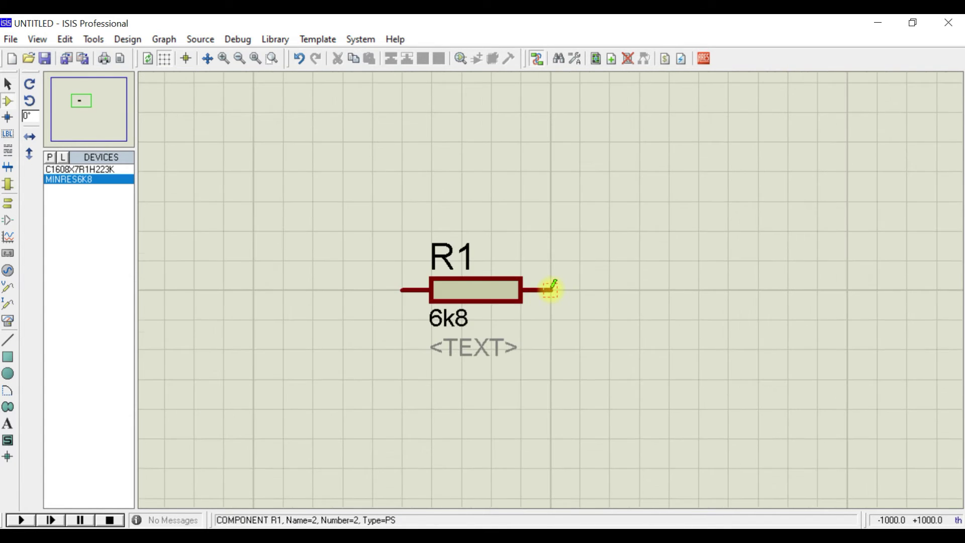
pyautogui.scroll(-1, 550, 291)
pyautogui.click(78, 95)
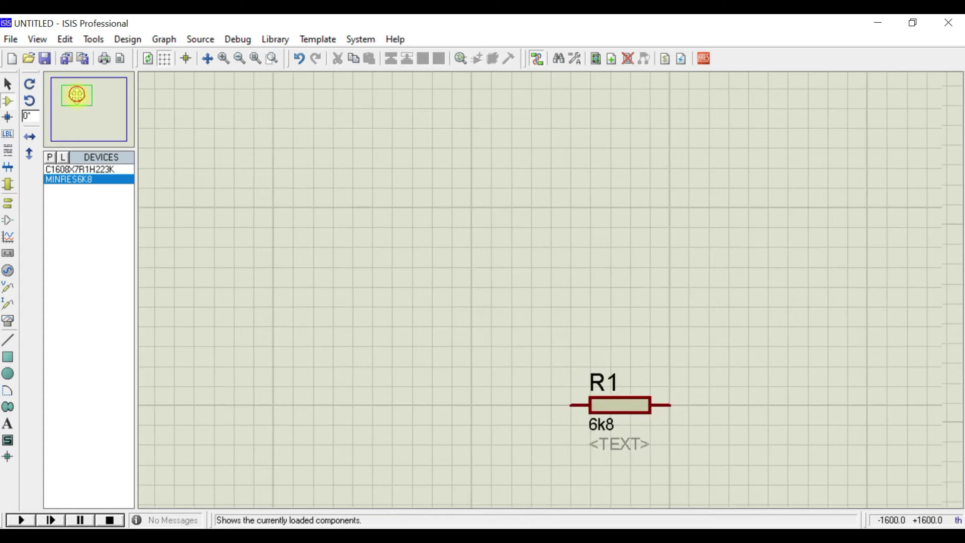
# - Place capacitor C1 vertically below-right of R1 and wire R1's right pin to C1's top
pyautogui.click(80, 170)
pyautogui.click(583, 284)
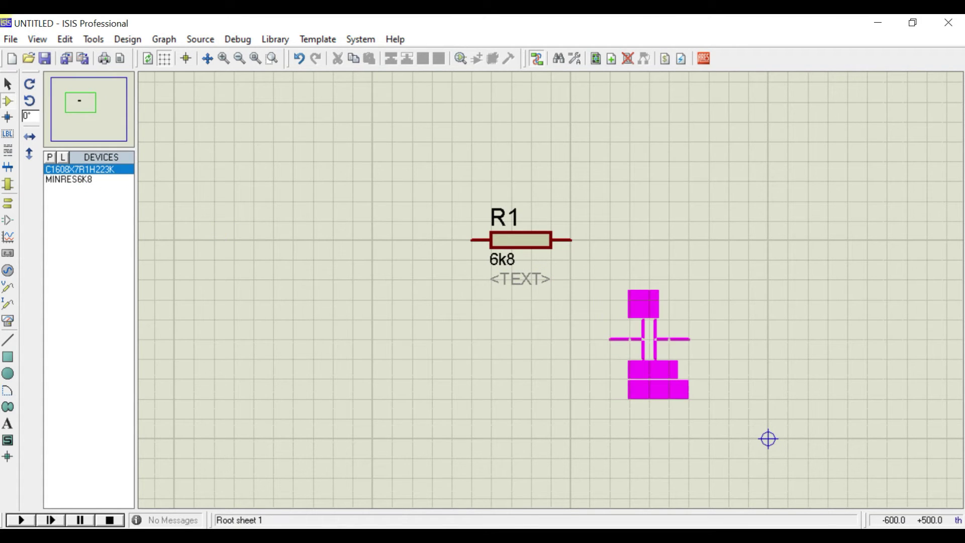
pyautogui.click(656, 346)
pyautogui.rightClick(672, 345)
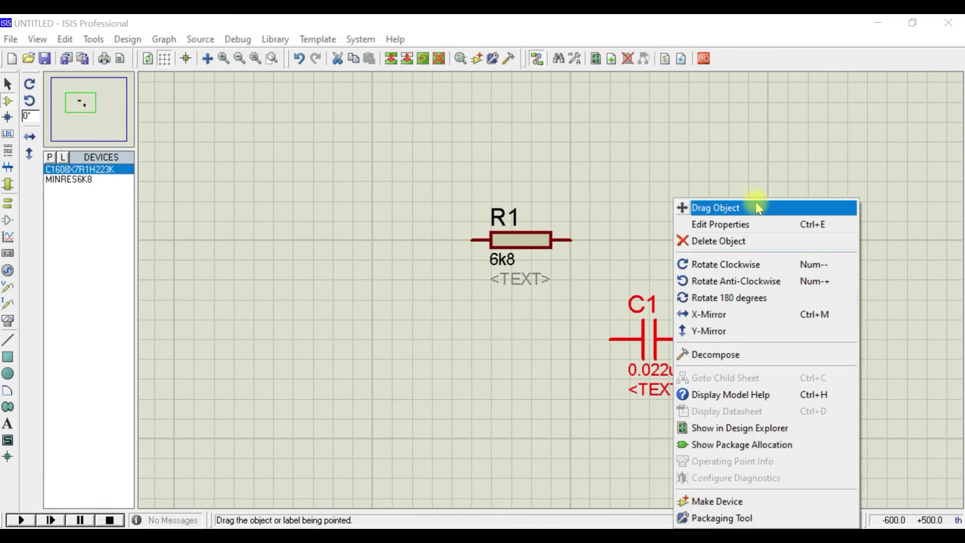
pyautogui.click(753, 281)
pyautogui.moveTo(651, 334); pyautogui.dragTo(706, 311)
pyautogui.click(657, 219)
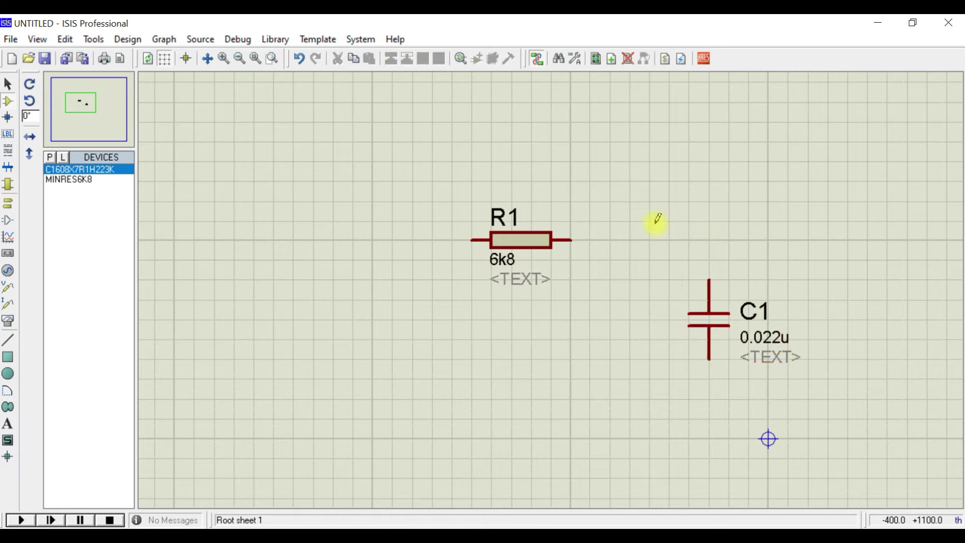
pyautogui.click(573, 240)
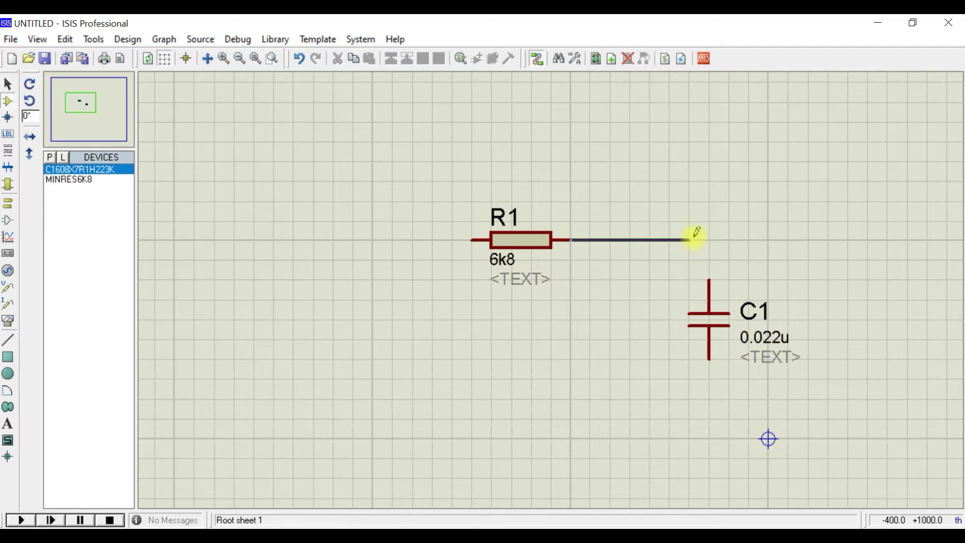
pyautogui.click(710, 278)
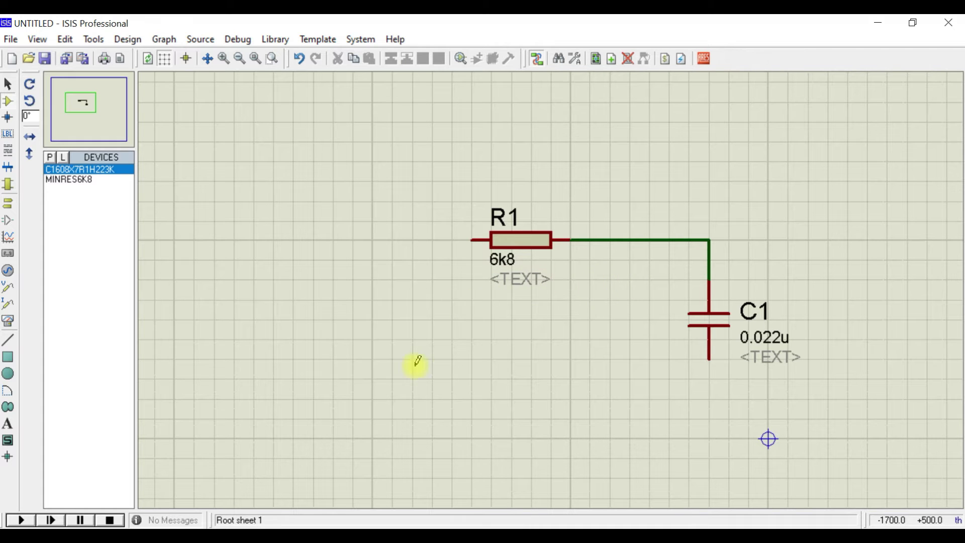
# - Add a ground terminal below C1 and wire it to C1's lower pin
pyautogui.rightClick(562, 399)
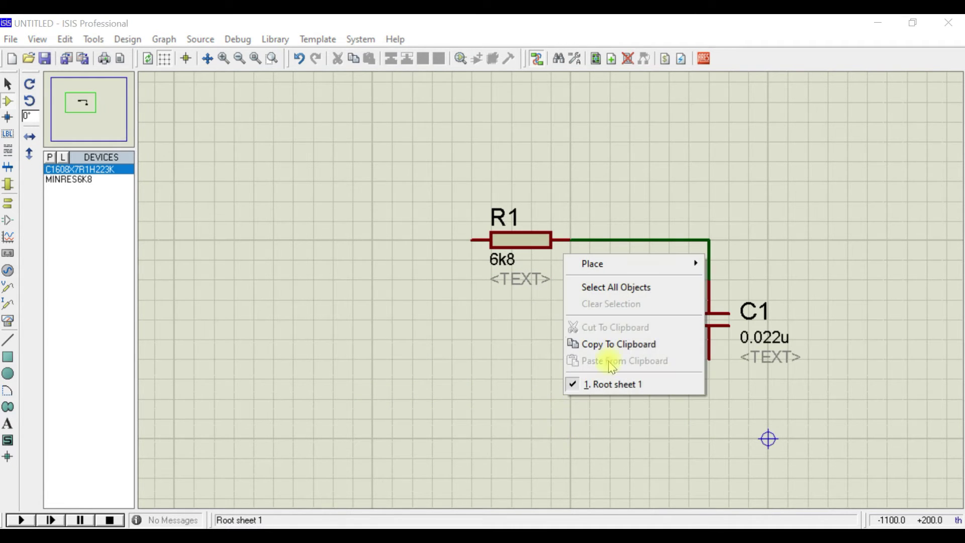
pyautogui.moveTo(644, 263)
pyautogui.moveTo(756, 294)
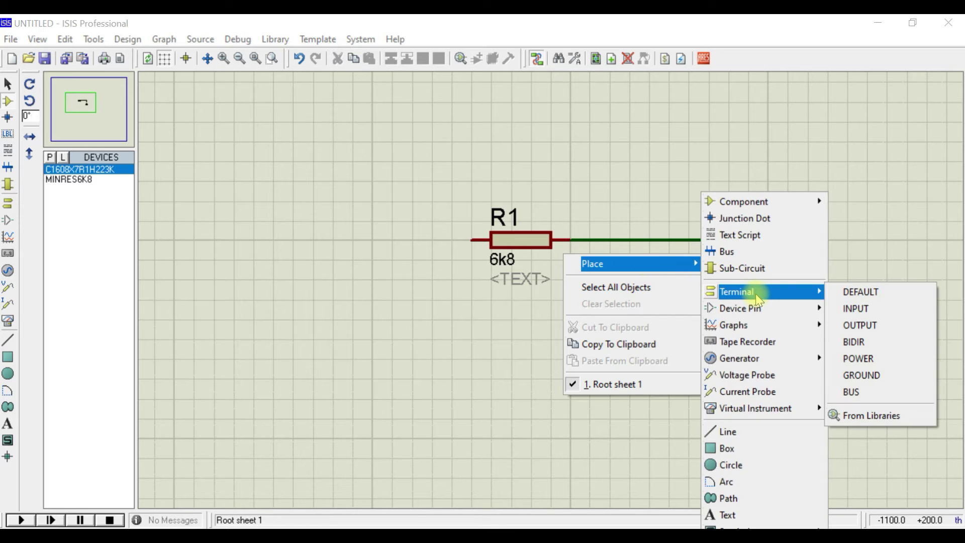
pyautogui.click(856, 374)
pyautogui.click(709, 399)
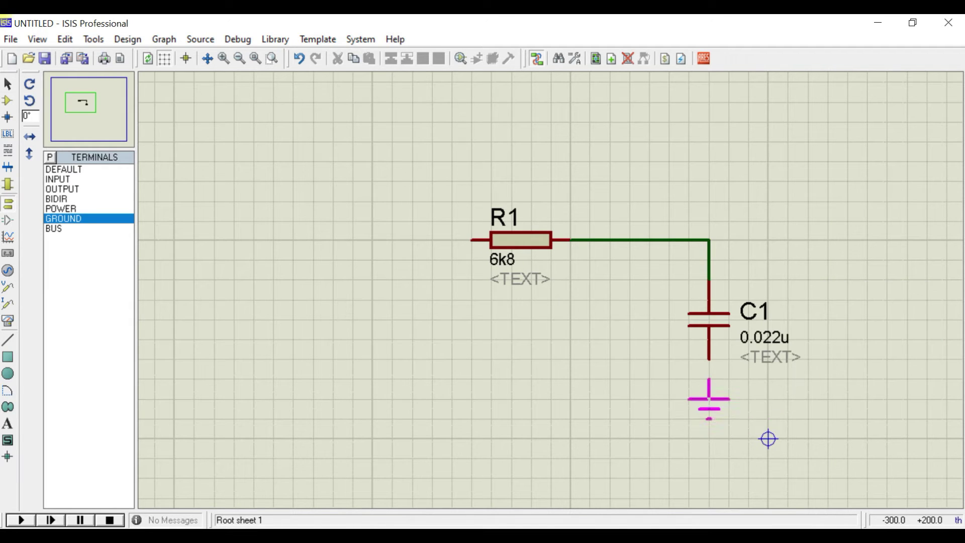
pyautogui.click(709, 379)
pyautogui.click(710, 360)
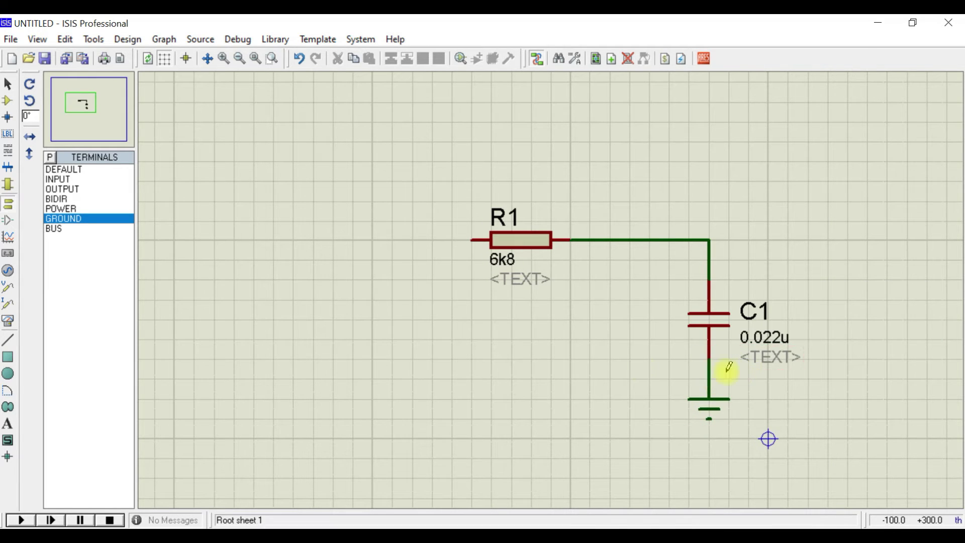
# - Check the component values, keeping C1 at 0.022u and R1 at 6k8
pyautogui.doubleClick(765, 339)
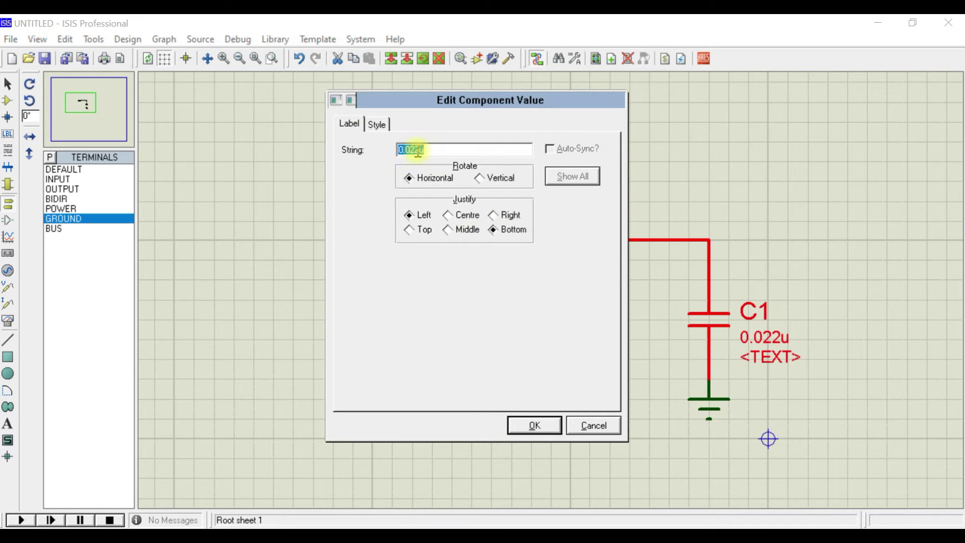
pyautogui.click(536, 426)
pyautogui.doubleClick(502, 258)
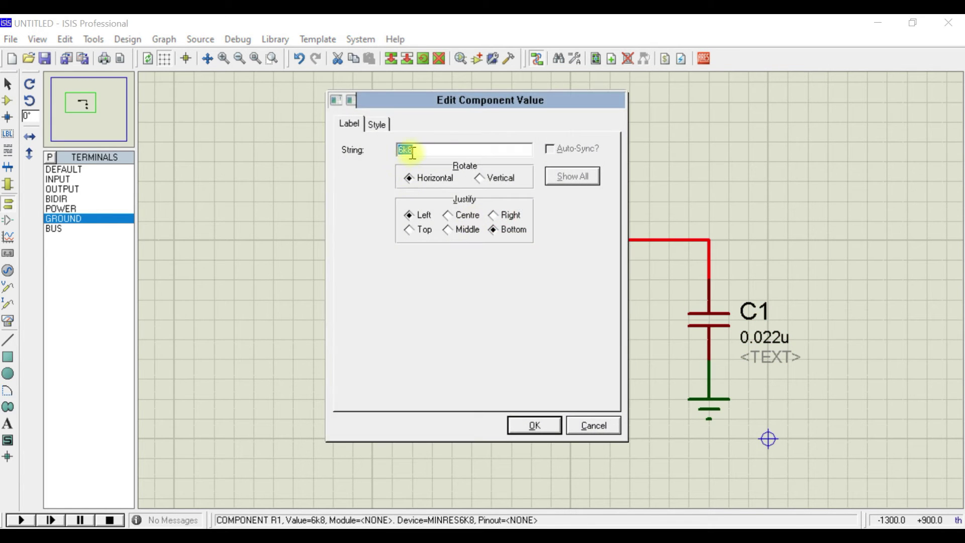
pyautogui.click(523, 425)
pyautogui.click(340, 365)
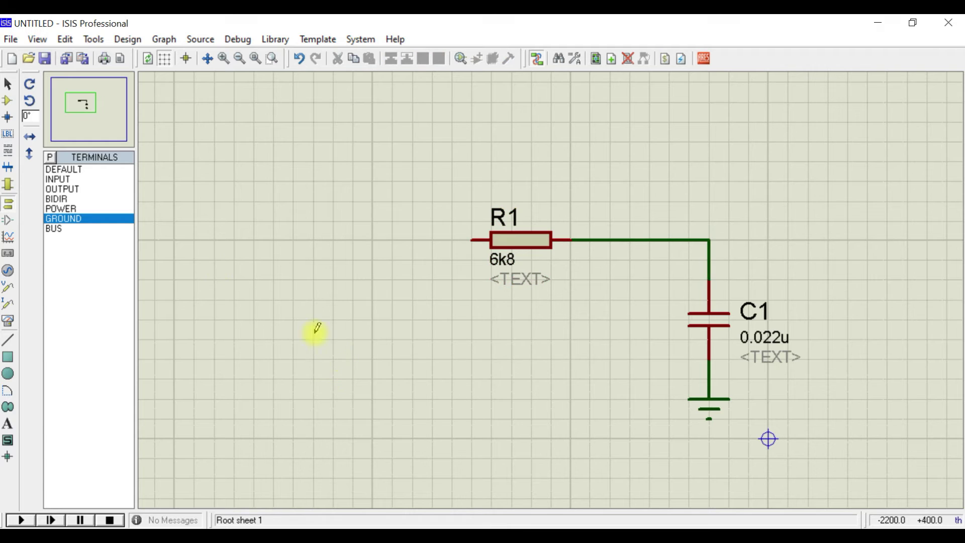
# - Place a SINE generator left of R1 and set it to 5 V, 100 Hz
pyautogui.click(8, 272)
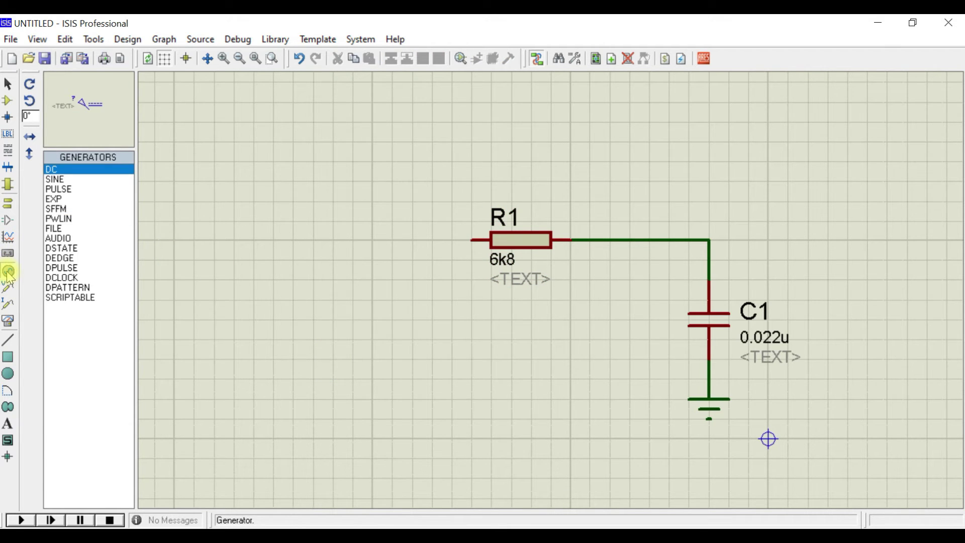
pyautogui.click(57, 181)
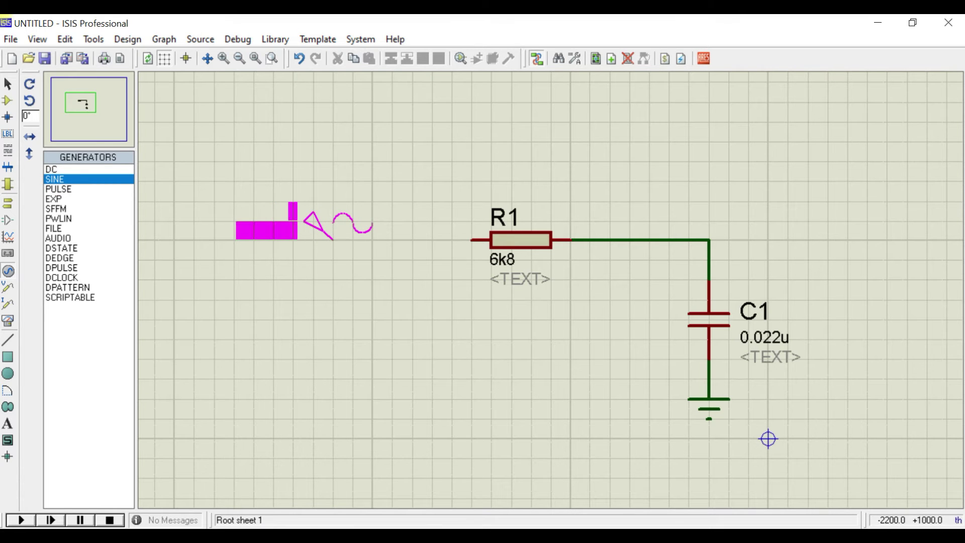
pyautogui.click(353, 272)
pyautogui.click(355, 240)
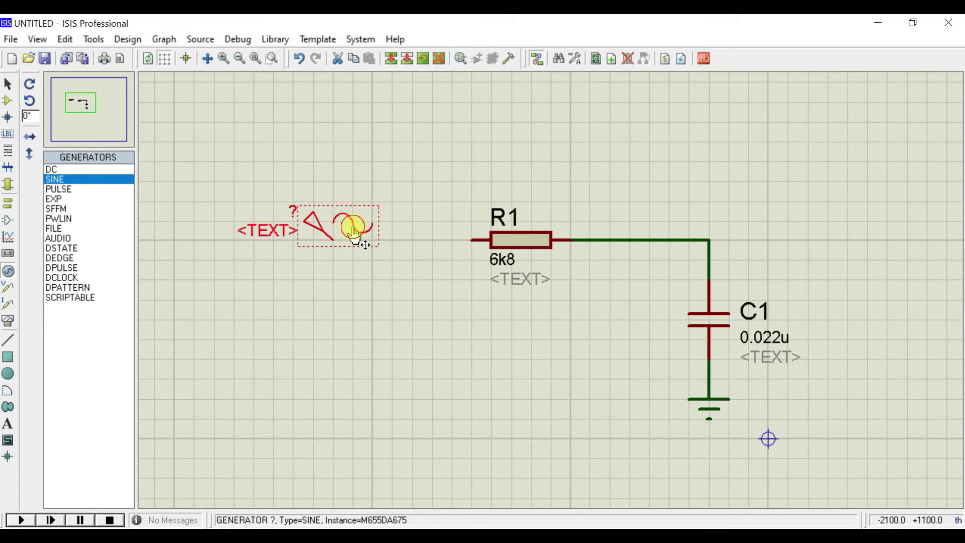
pyautogui.click(357, 240)
pyautogui.doubleClick(577, 146)
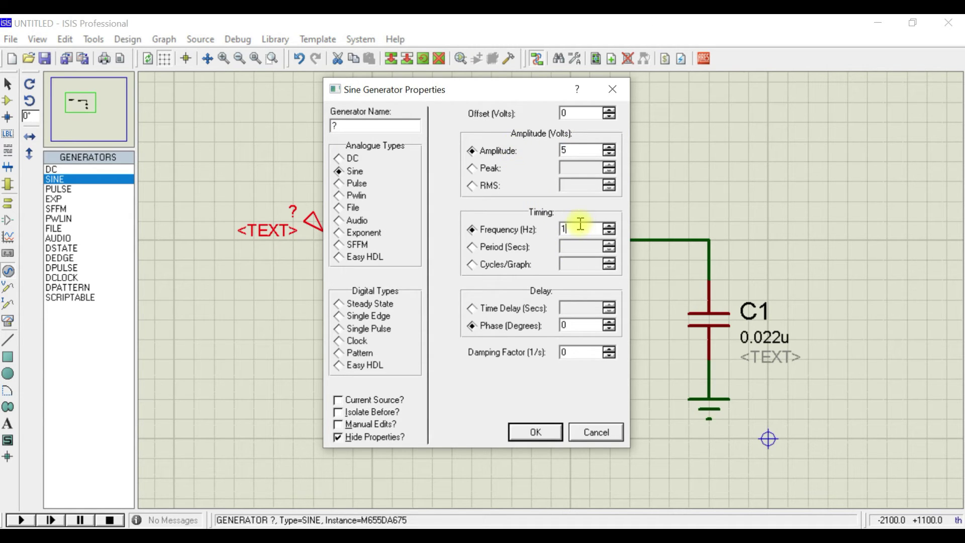
pyautogui.write('00')
pyautogui.click(535, 431)
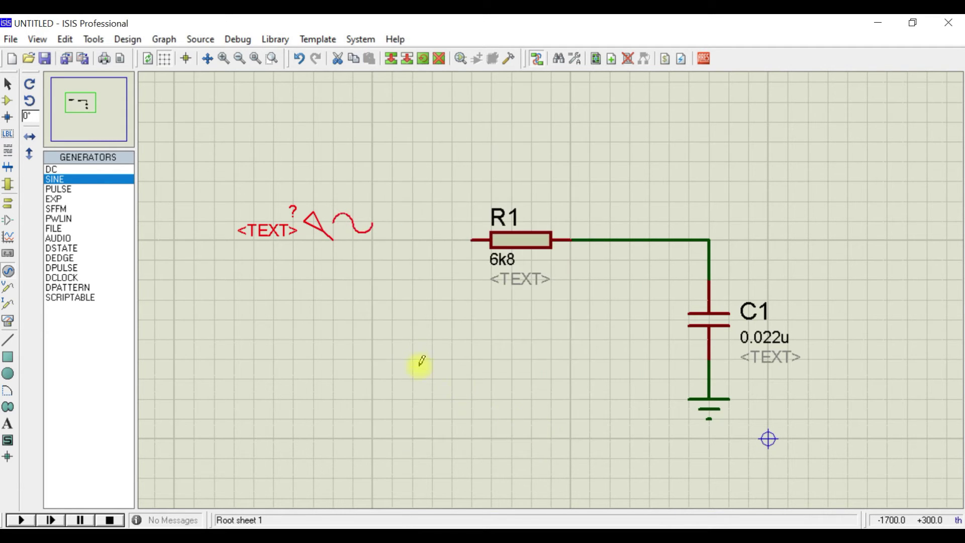
# - Wire the sine generator's output to R1's left pin
pyautogui.click(334, 240)
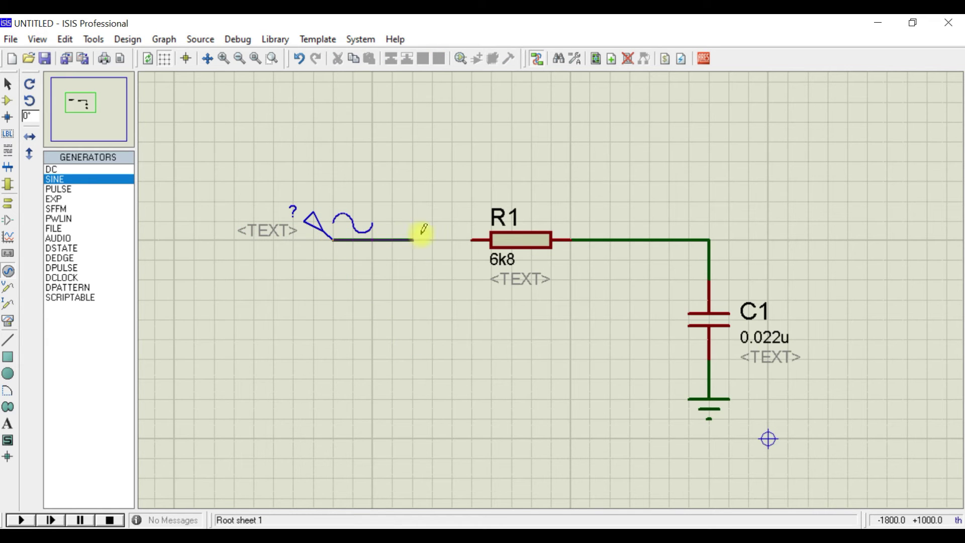
pyautogui.click(475, 235)
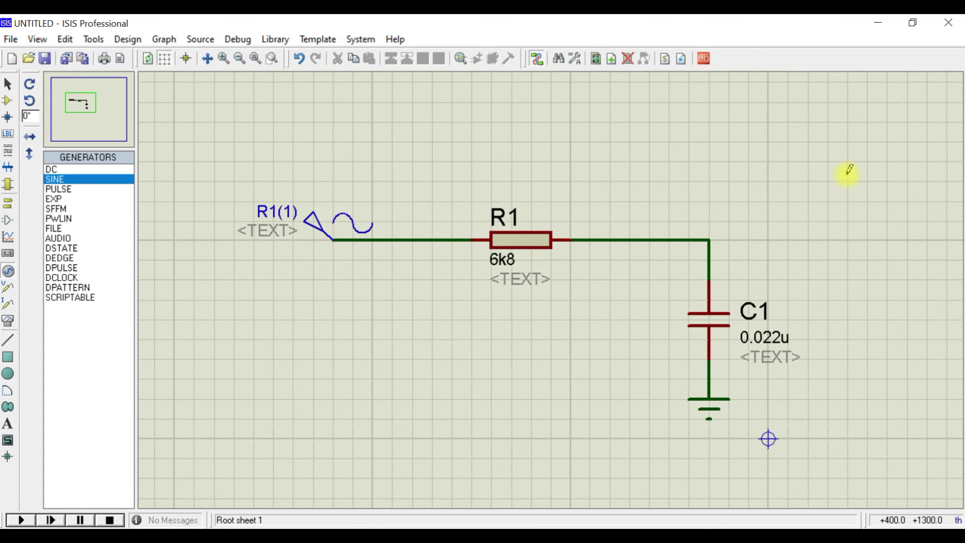
pyautogui.scroll(-1, 771, 237)
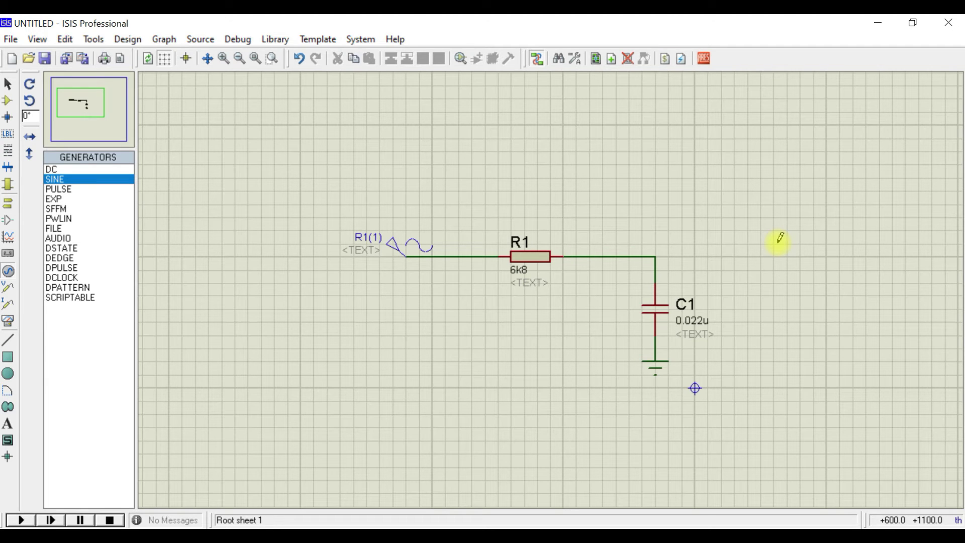
# - Drop a voltage probe on the R1–C1 junction wire so it reads C1(2)
pyautogui.click(8, 297)
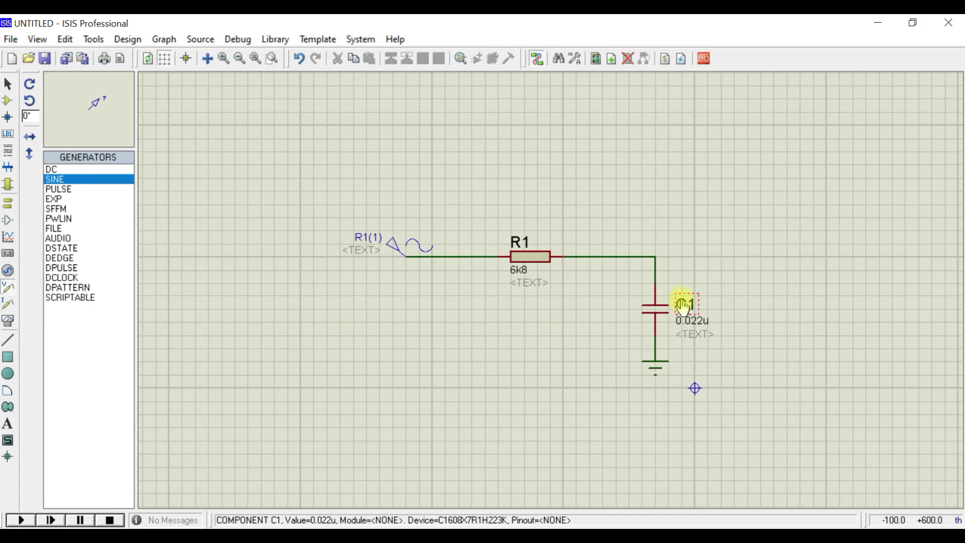
pyautogui.click(694, 257)
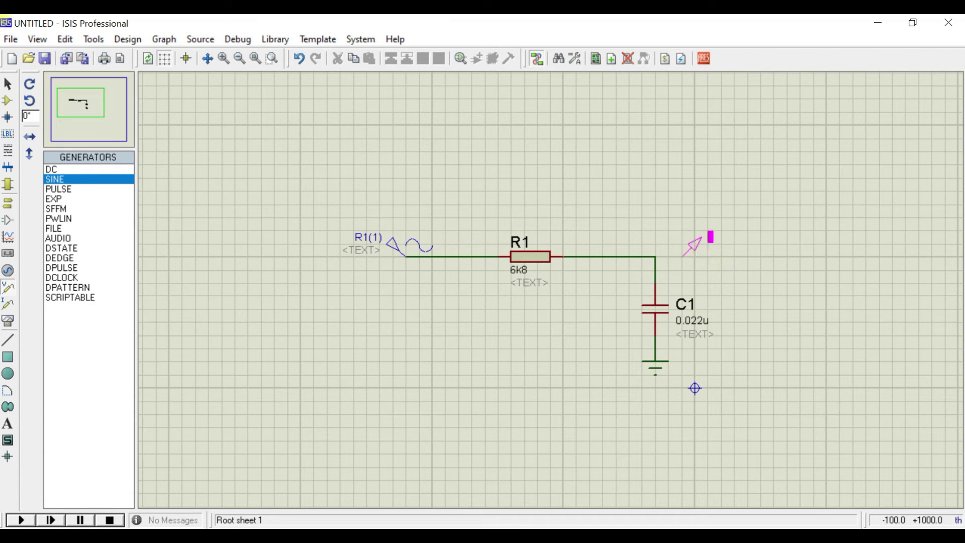
pyautogui.click(658, 270)
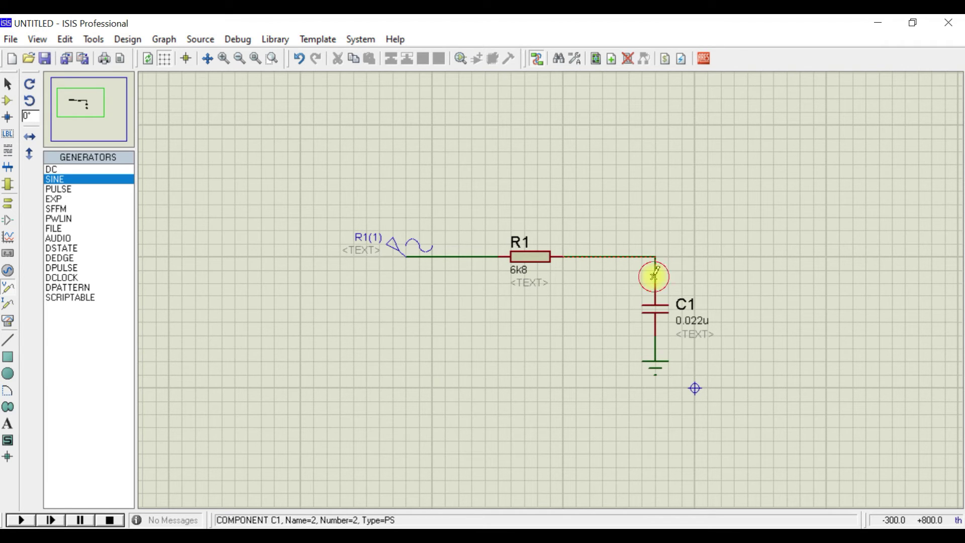
pyautogui.rightClick(678, 260)
pyautogui.rightClick(714, 240)
pyautogui.rightClick(716, 235)
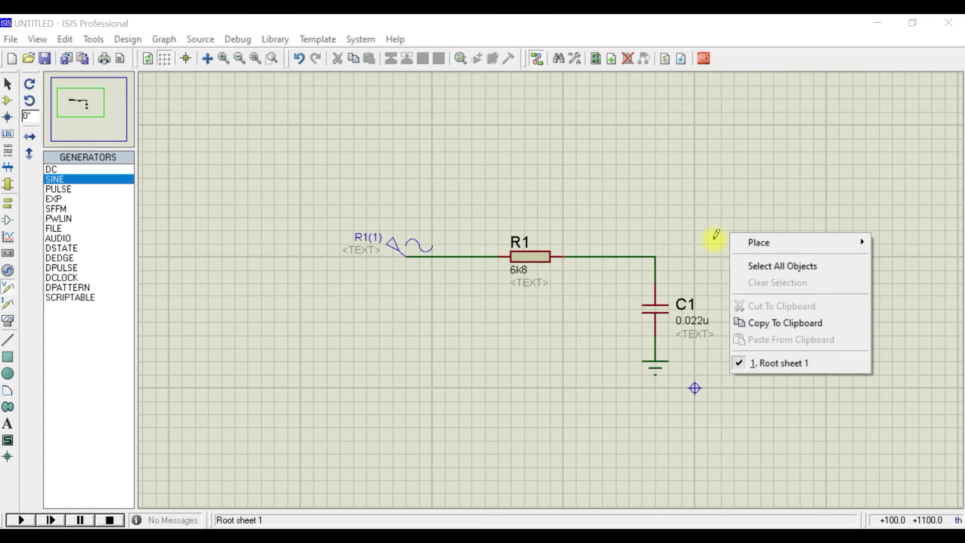
pyautogui.click(716, 235)
pyautogui.click(709, 255)
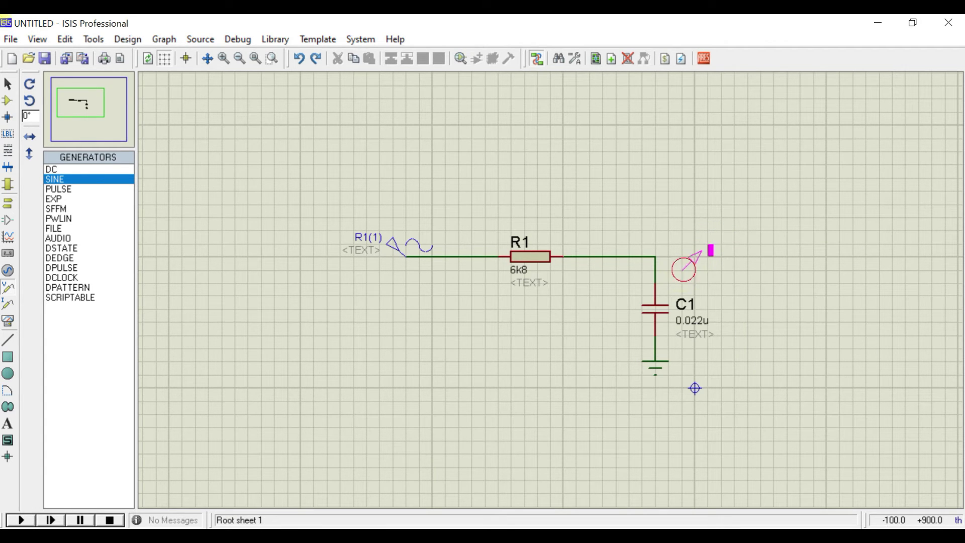
pyautogui.click(655, 270)
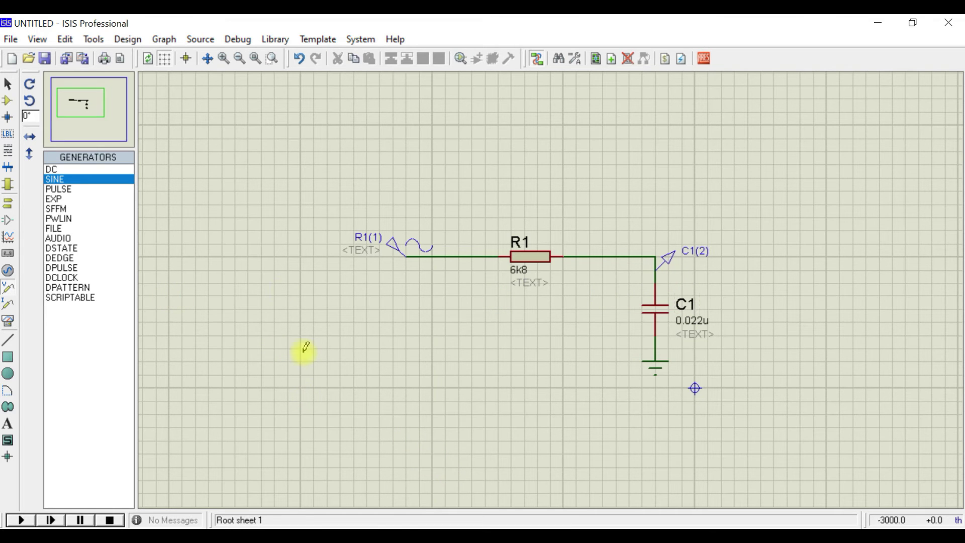
pyautogui.click(83, 104)
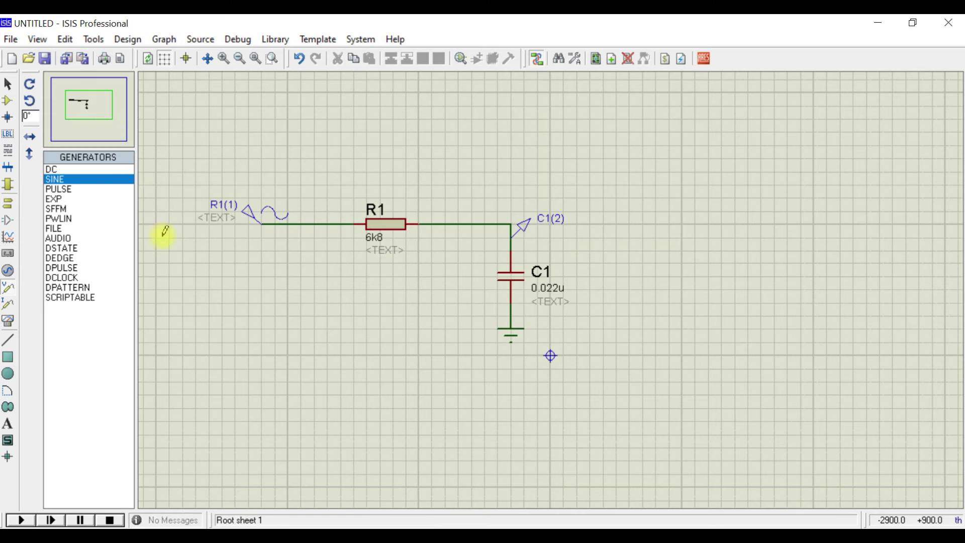
# - Draw a FREQUENCY graph right of the circuit and drag probe C1(2) onto it
pyautogui.click(9, 236)
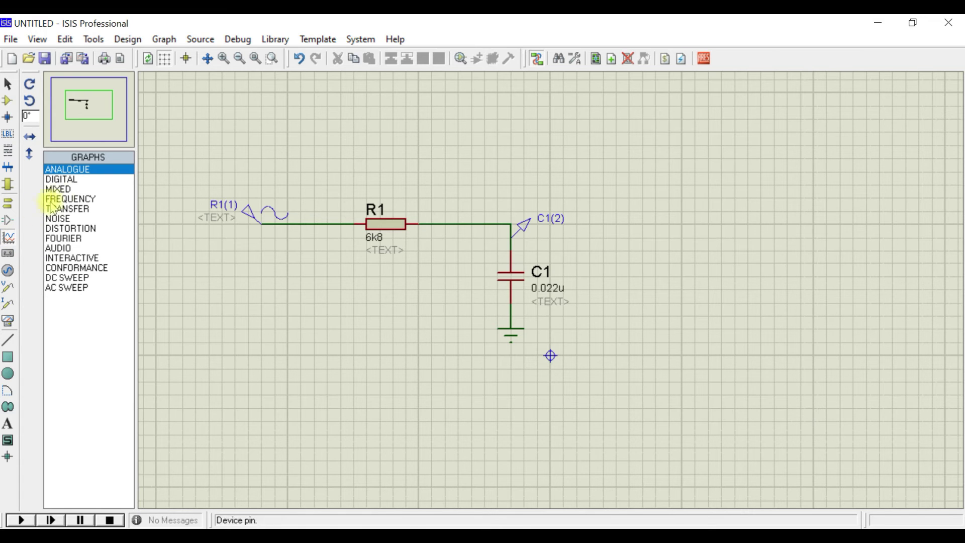
pyautogui.click(80, 199)
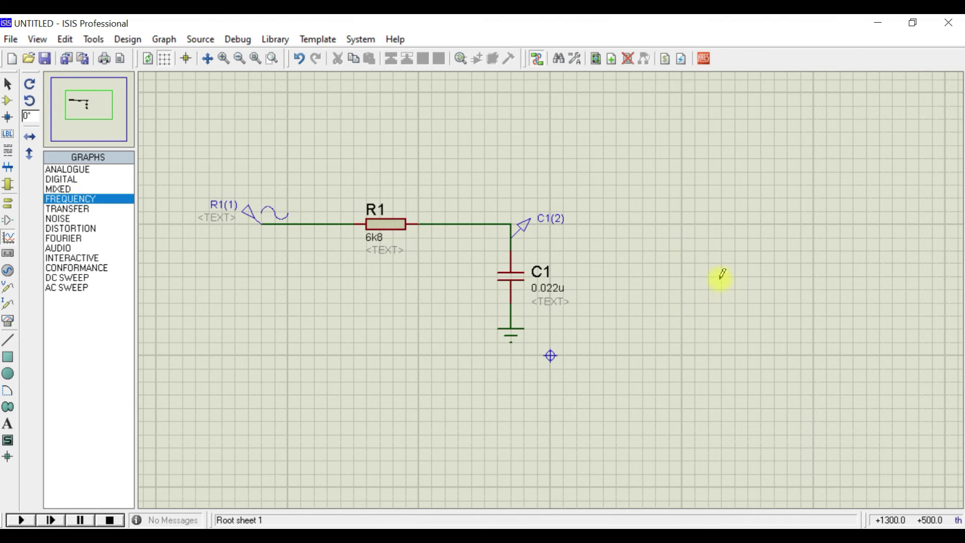
pyautogui.moveTo(618, 197); pyautogui.dragTo(863, 355)
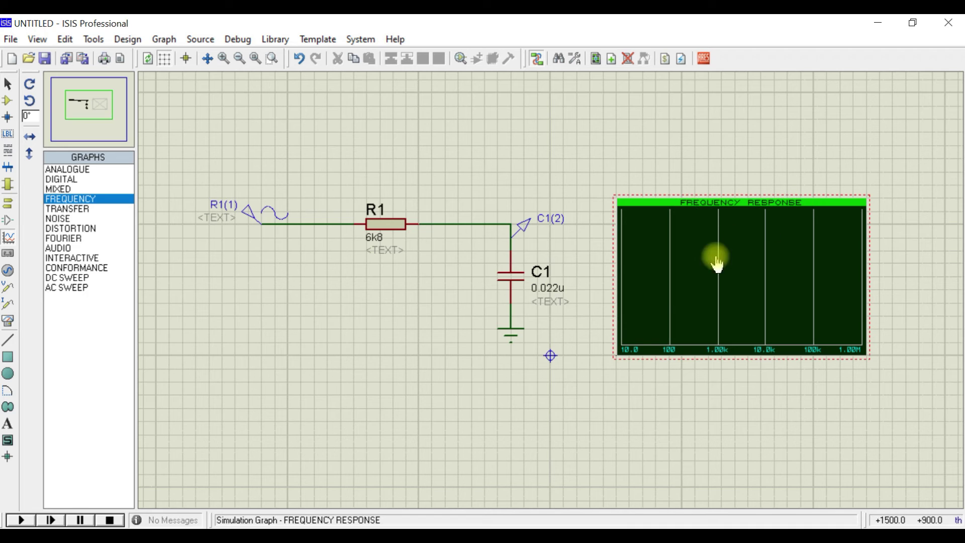
pyautogui.click(525, 231)
pyautogui.moveTo(524, 230)
pyautogui.mouseDown()
pyautogui.moveTo(628, 231)
pyautogui.moveTo(641, 254)
pyautogui.moveTo(707, 267)
pyautogui.moveTo(709, 258)
pyautogui.mouseUp()
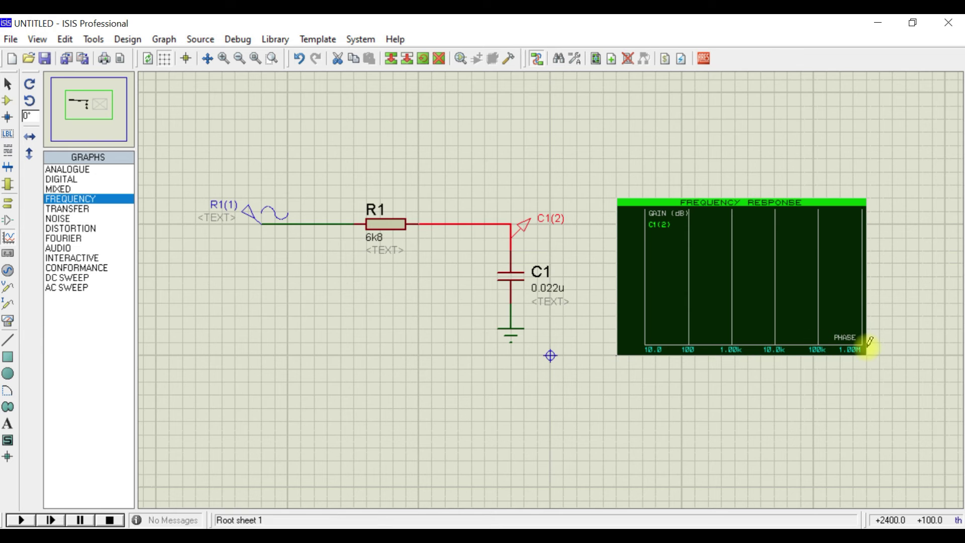
# - Set the graph's Reference to R1(1), leaving the 10 Hz–1 MHz sweep unchanged
pyautogui.rightClick(691, 254)
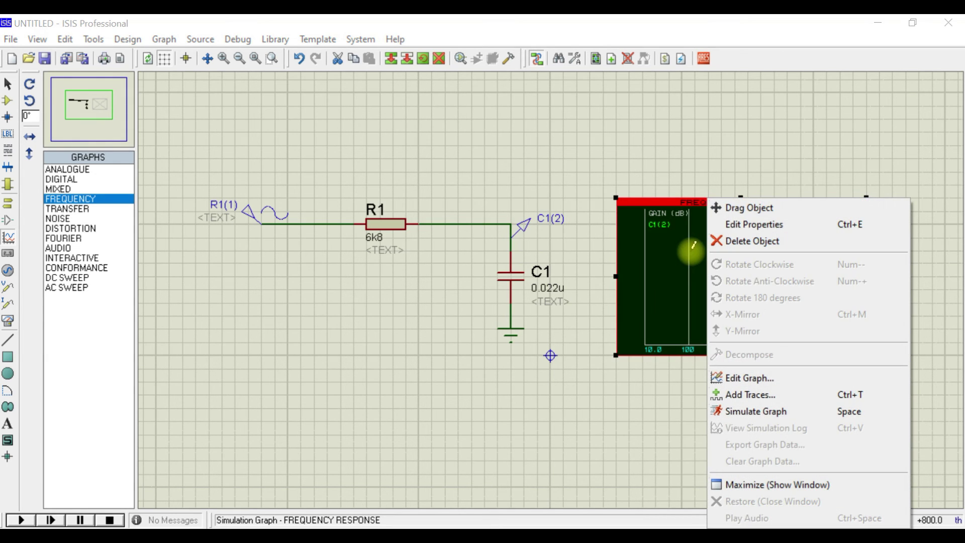
pyautogui.click(761, 227)
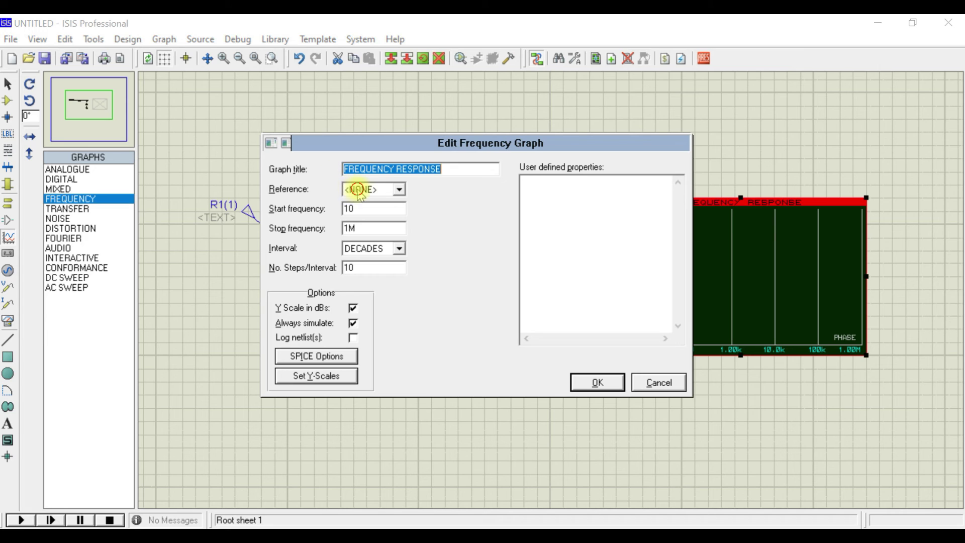
pyautogui.click(358, 189)
pyautogui.click(352, 213)
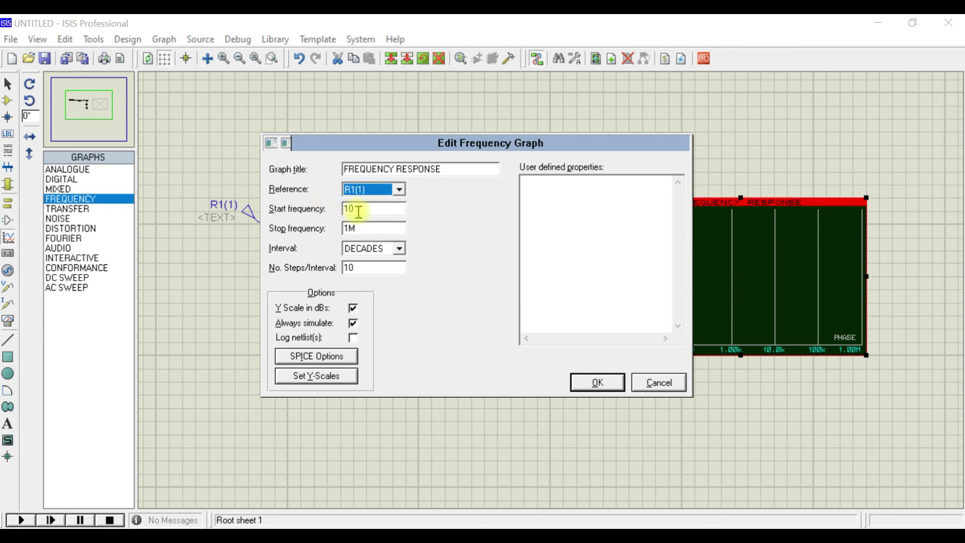
pyautogui.click(359, 211)
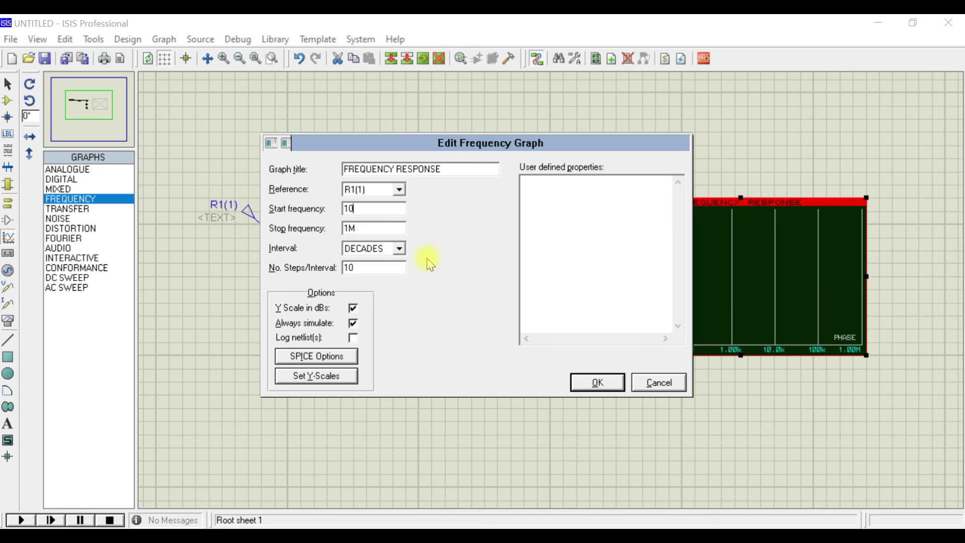
pyautogui.click(594, 381)
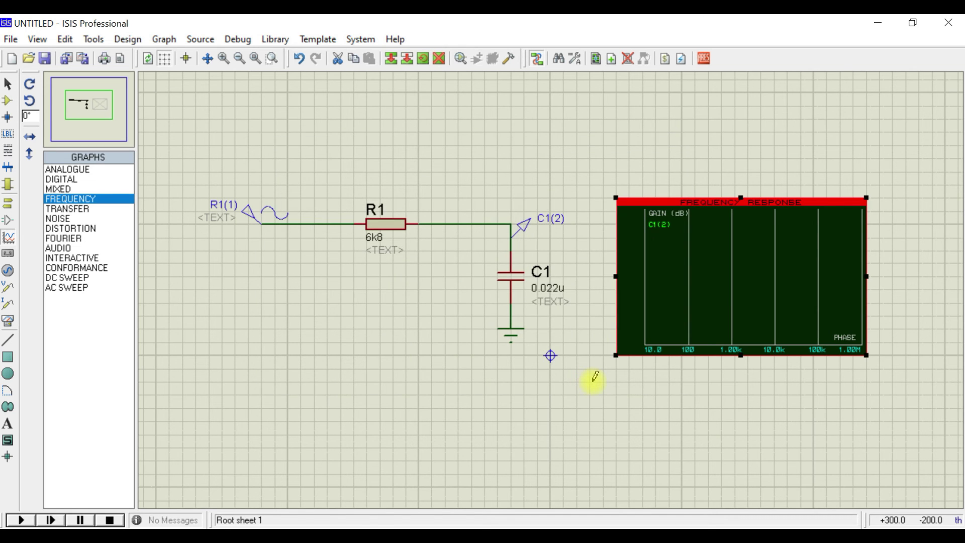
# - Simulate the graph and enlarge it, showing gain rolling off to −45.3 dB at 197 kHz
pyautogui.rightClick(711, 249)
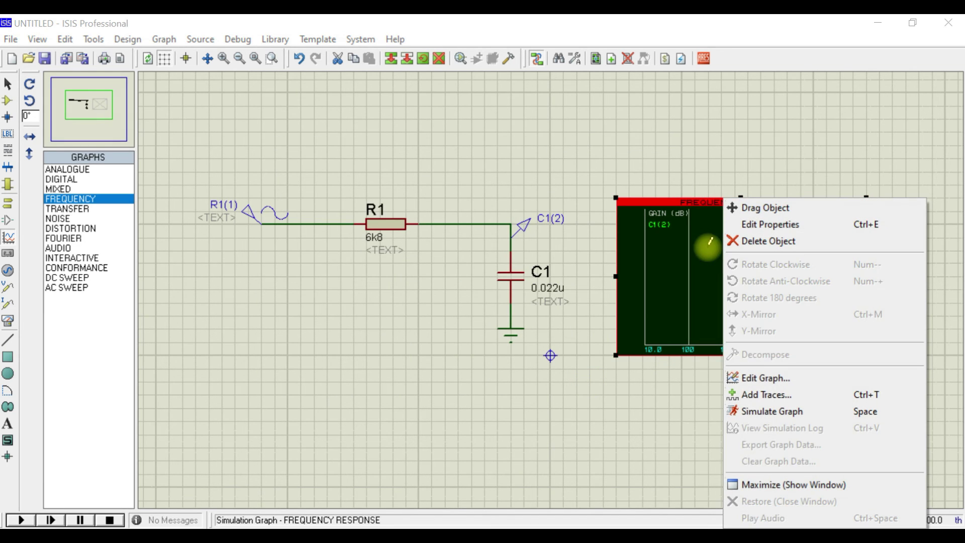
pyautogui.click(777, 413)
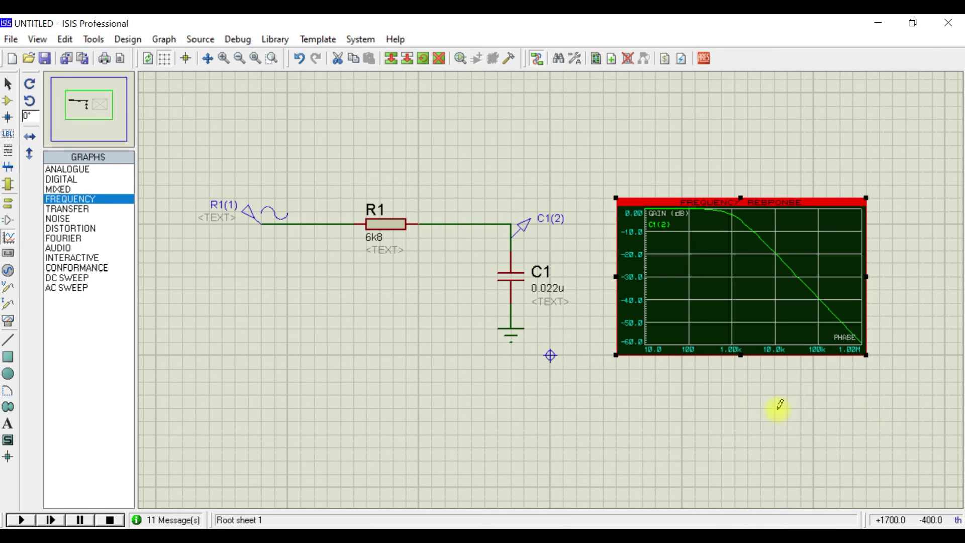
pyautogui.click(786, 203)
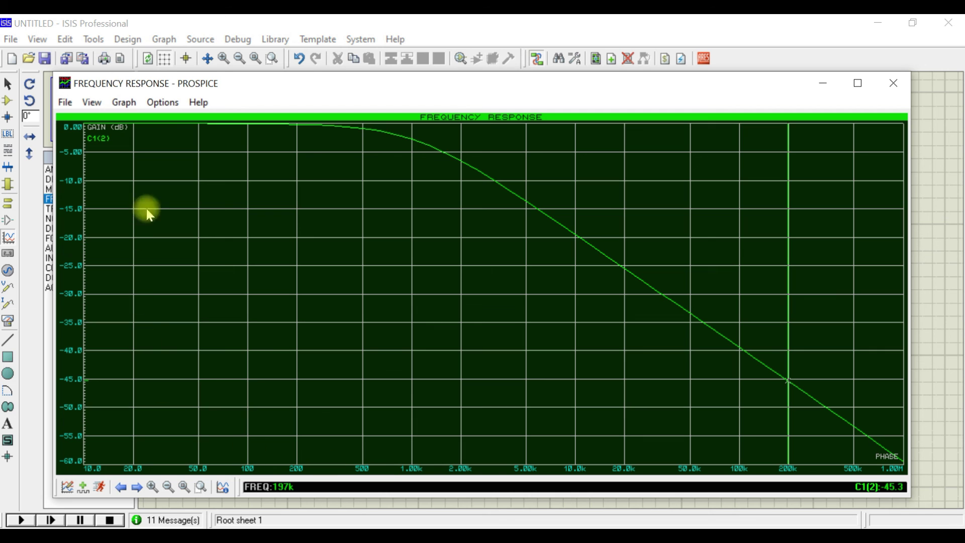
pyautogui.moveTo(392, 87); pyautogui.dragTo(395, 112)
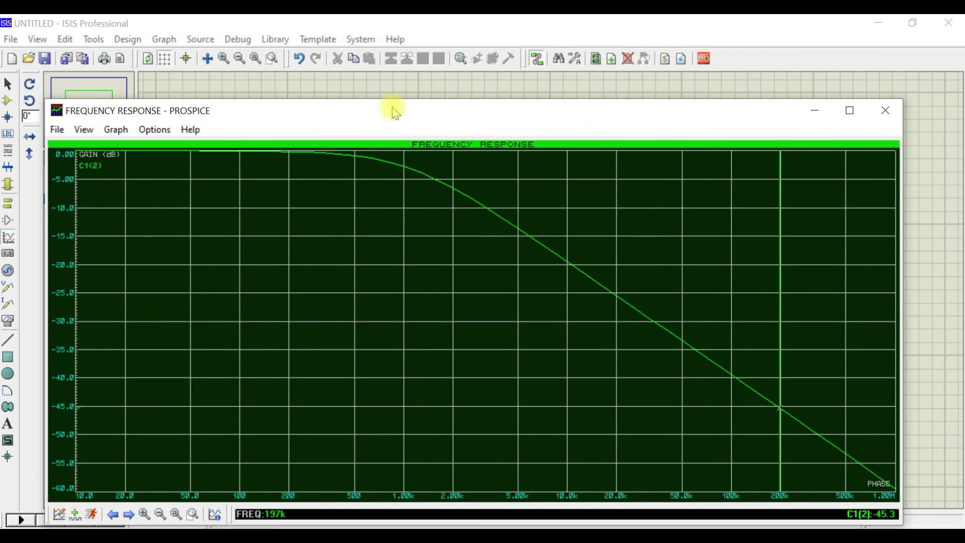